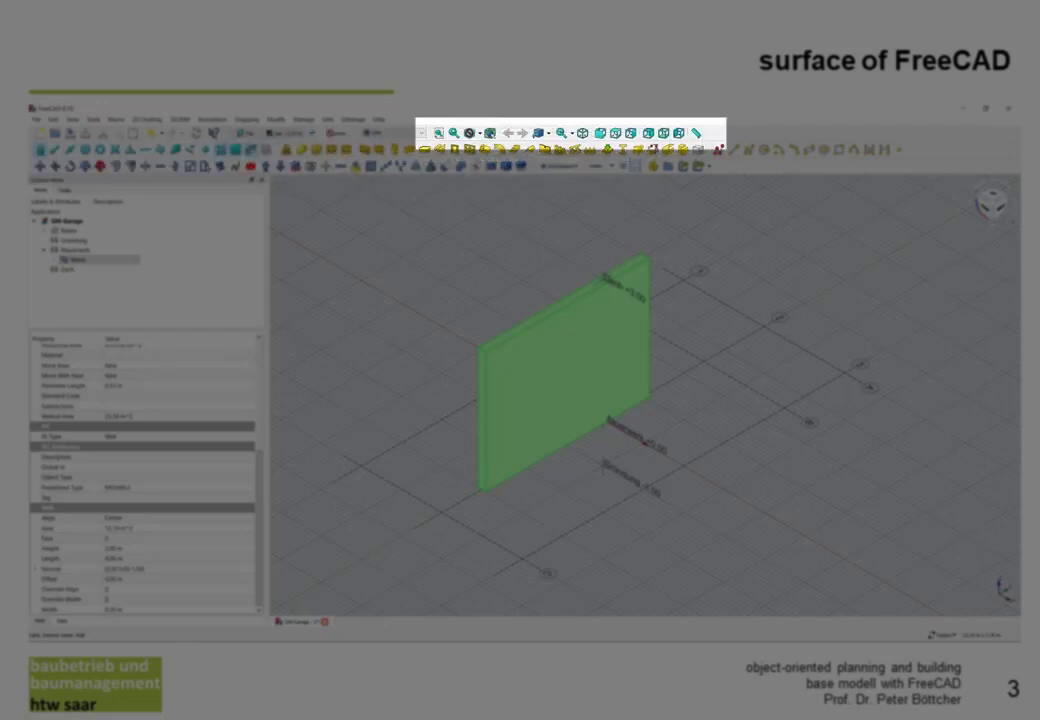
key(Right)
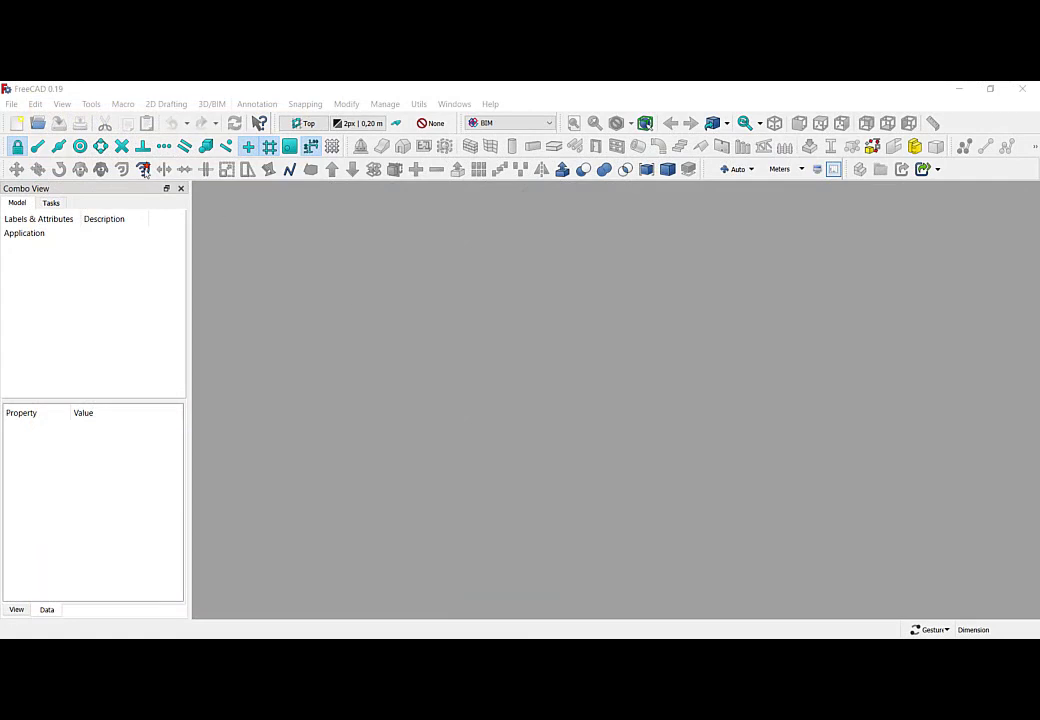
Set the Draft grid size to 80 lines in the grid and snapping preferences and accept the change
click(36, 105)
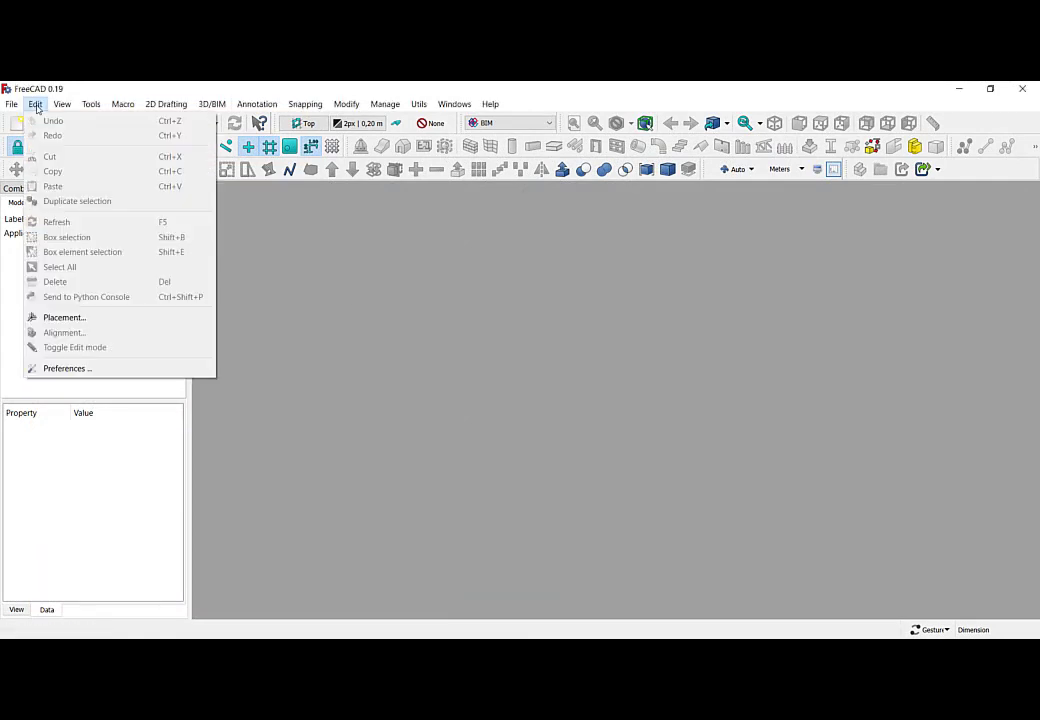
click(68, 369)
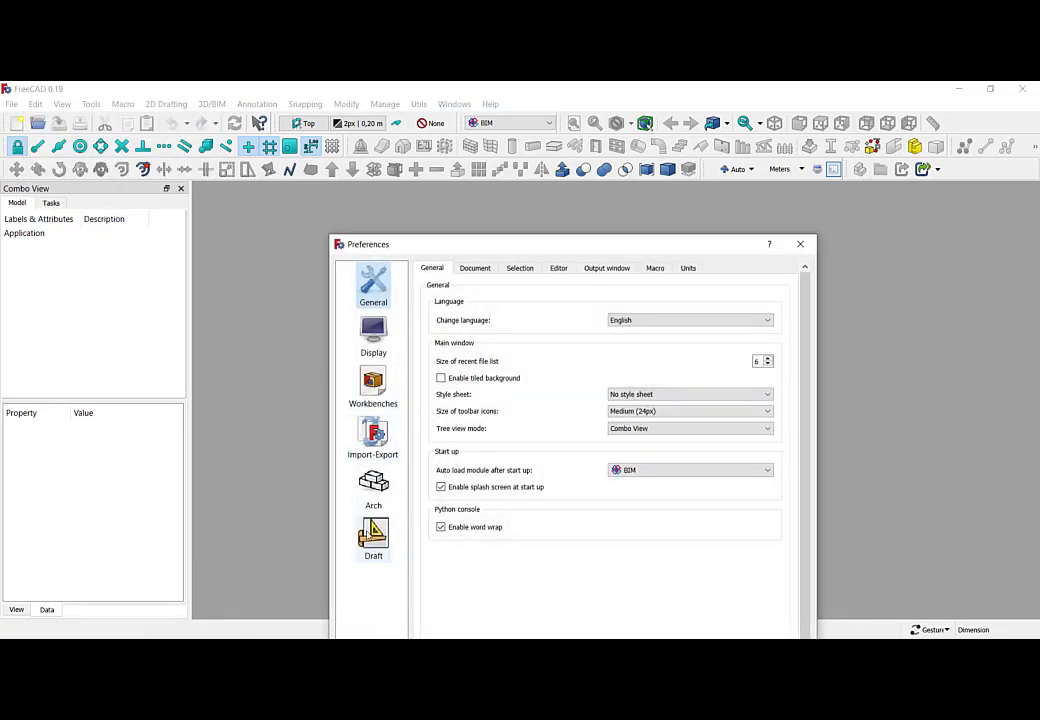
click(372, 532)
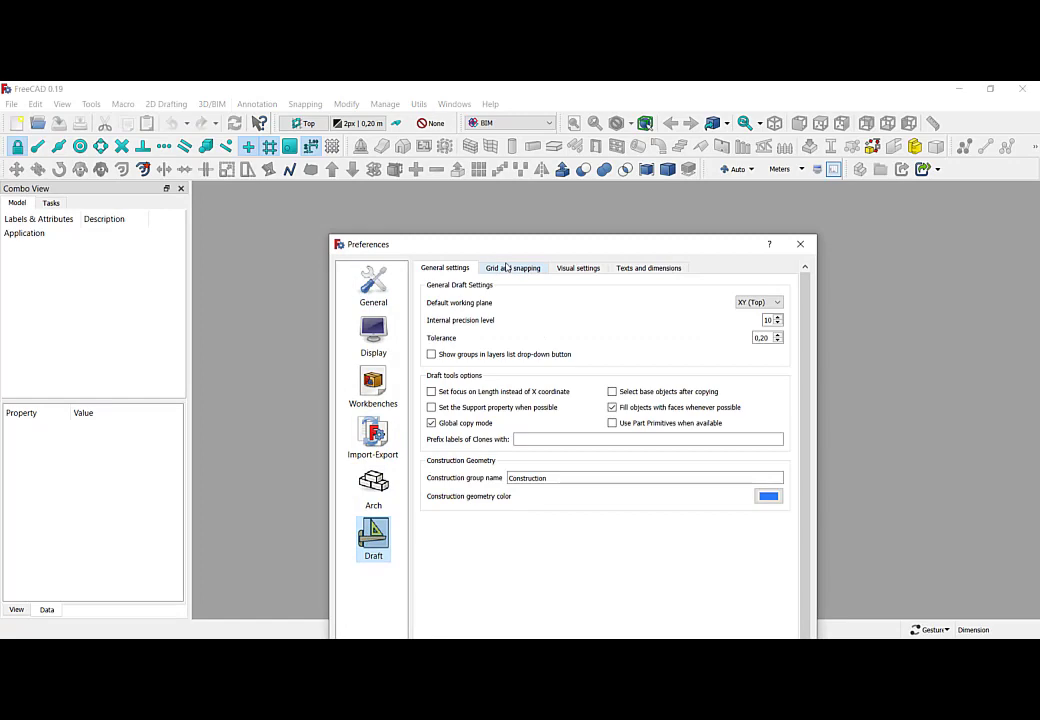
click(507, 267)
drag(492, 243, 427, 102)
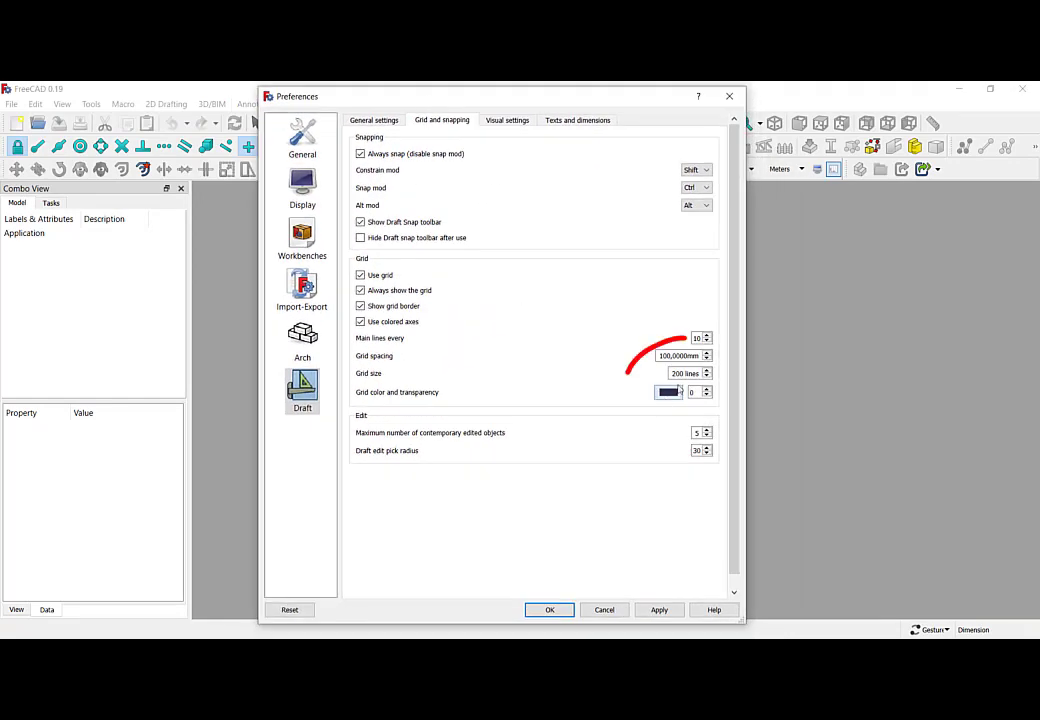
drag(675, 373, 639, 373)
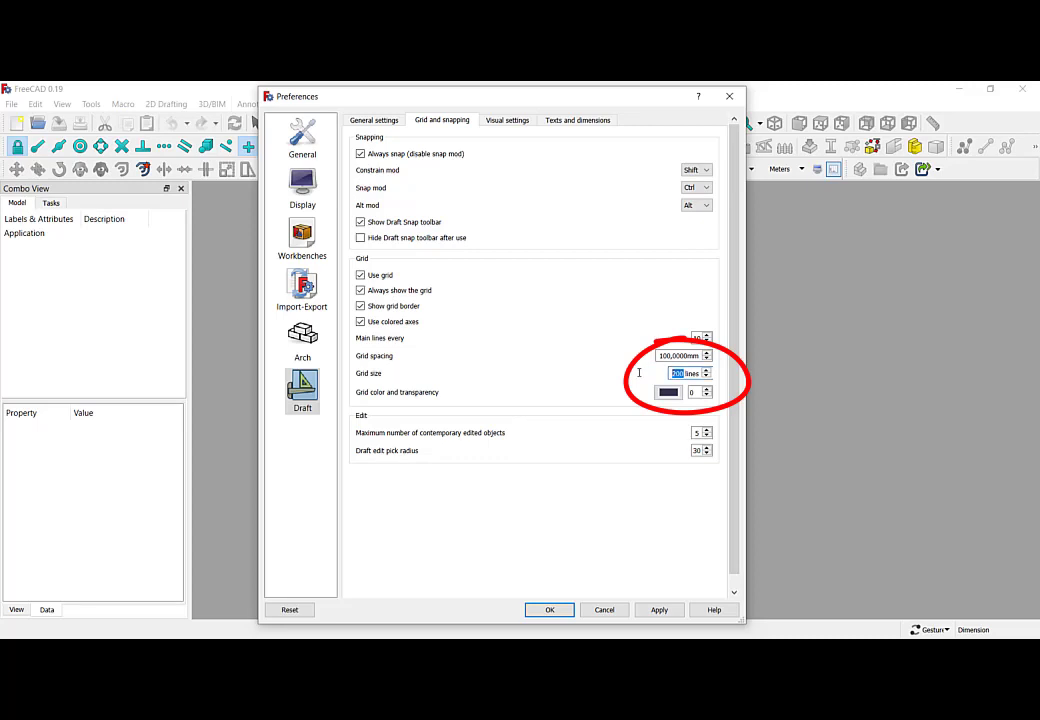
text(80)
click(548, 610)
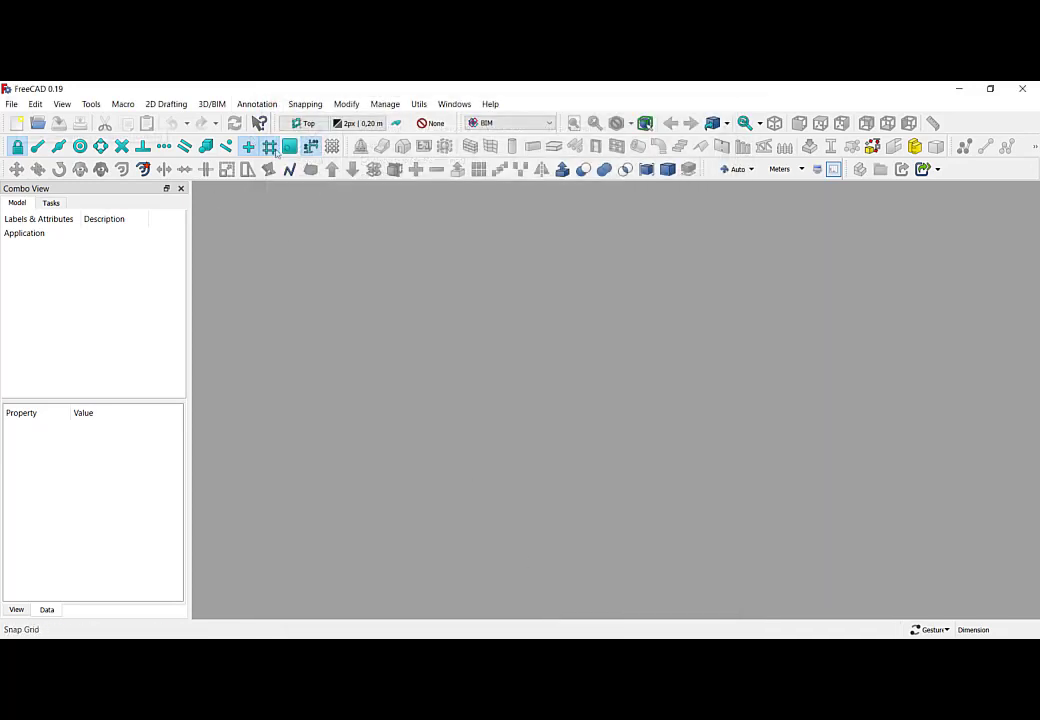
Quit and restart FreeCAD so the changed grid preferences are loaded
click(11, 104)
click(37, 408)
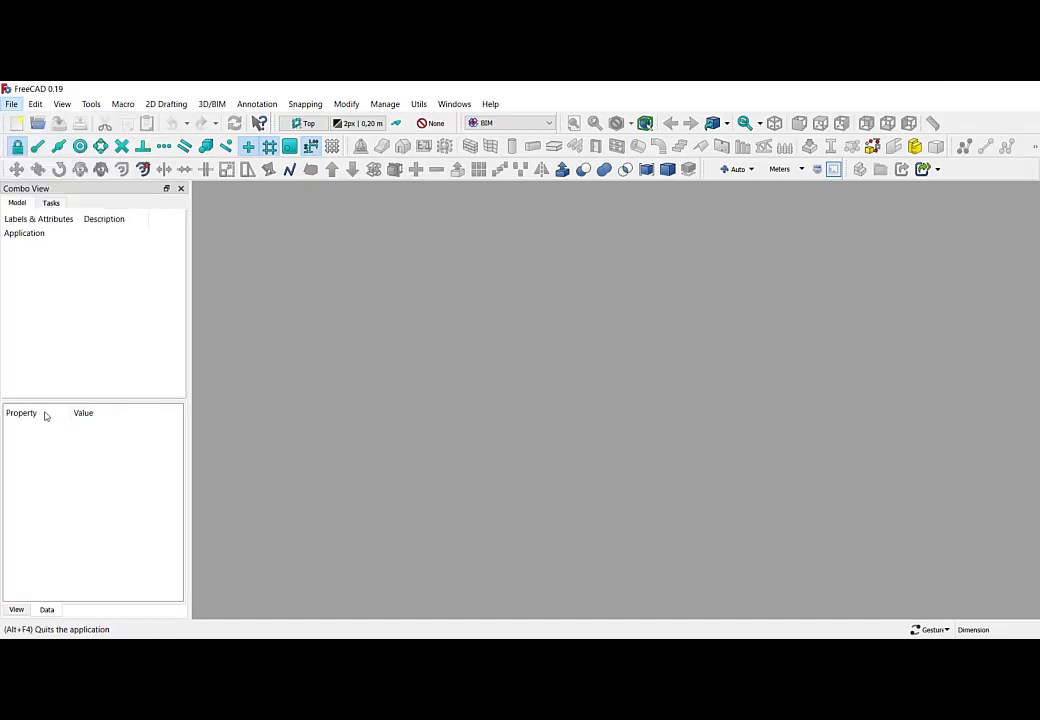
key(super)
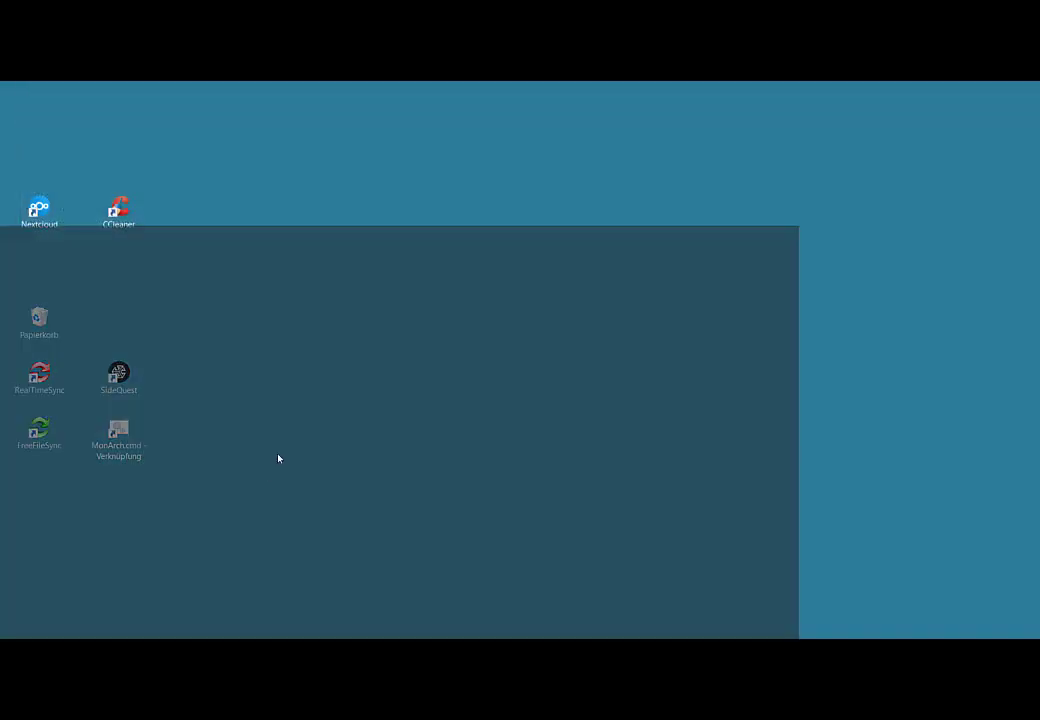
click(736, 281)
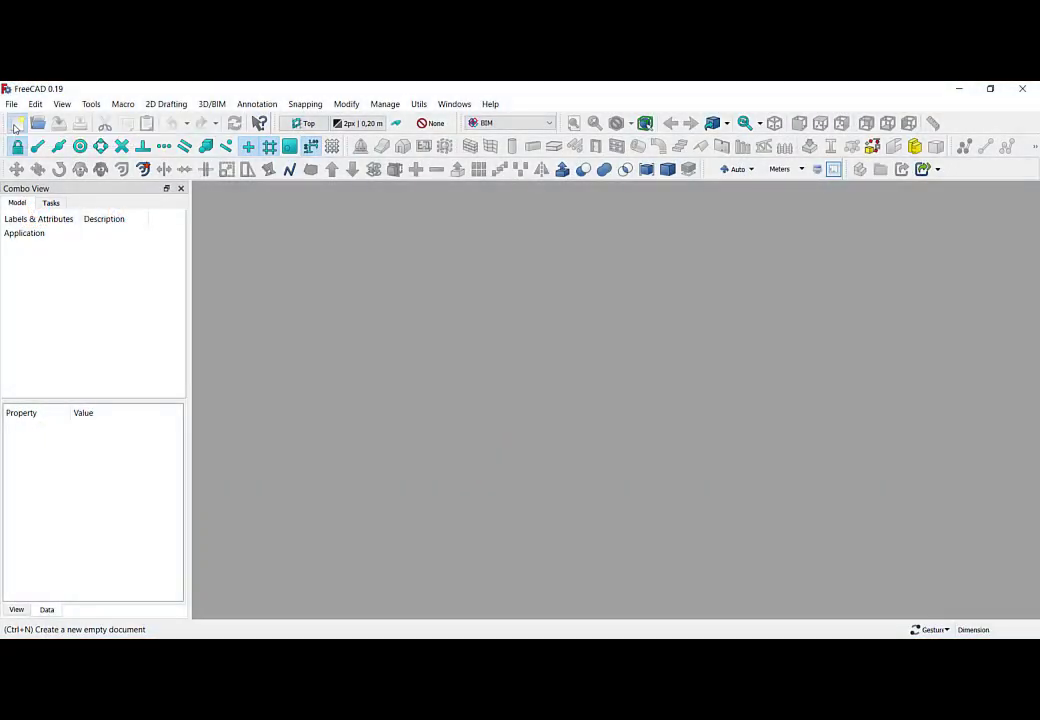
Create a new empty document and save it as BM-Garage-211220.FCStd in the 09 Dokumente folder, overwriting the existing file
click(16, 124)
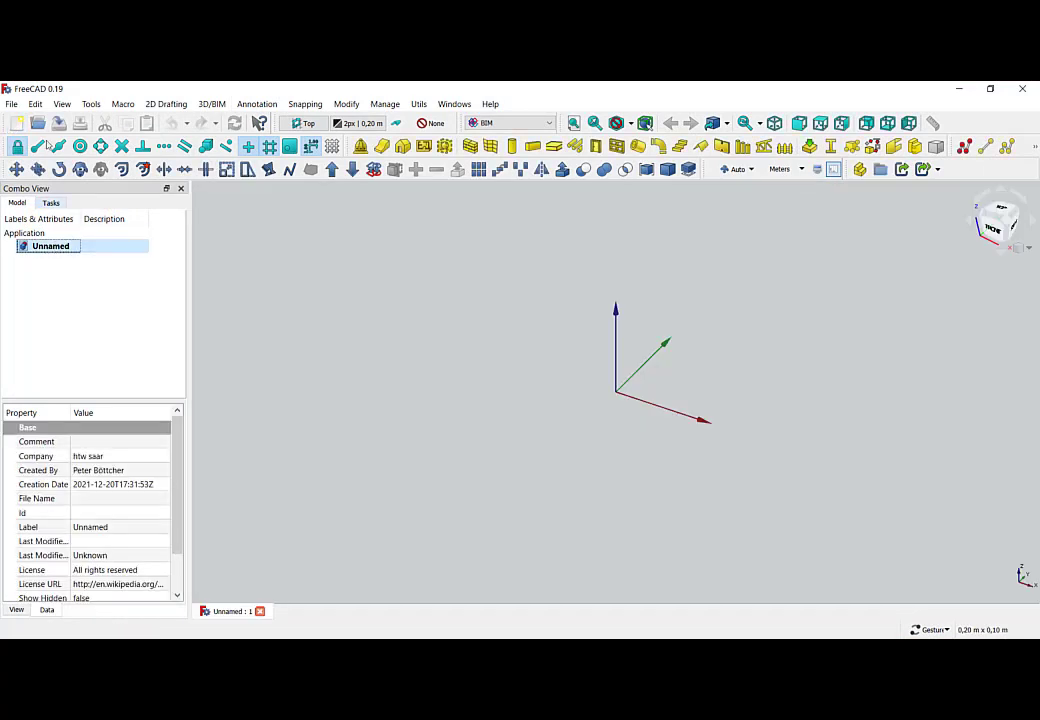
click(11, 104)
click(52, 208)
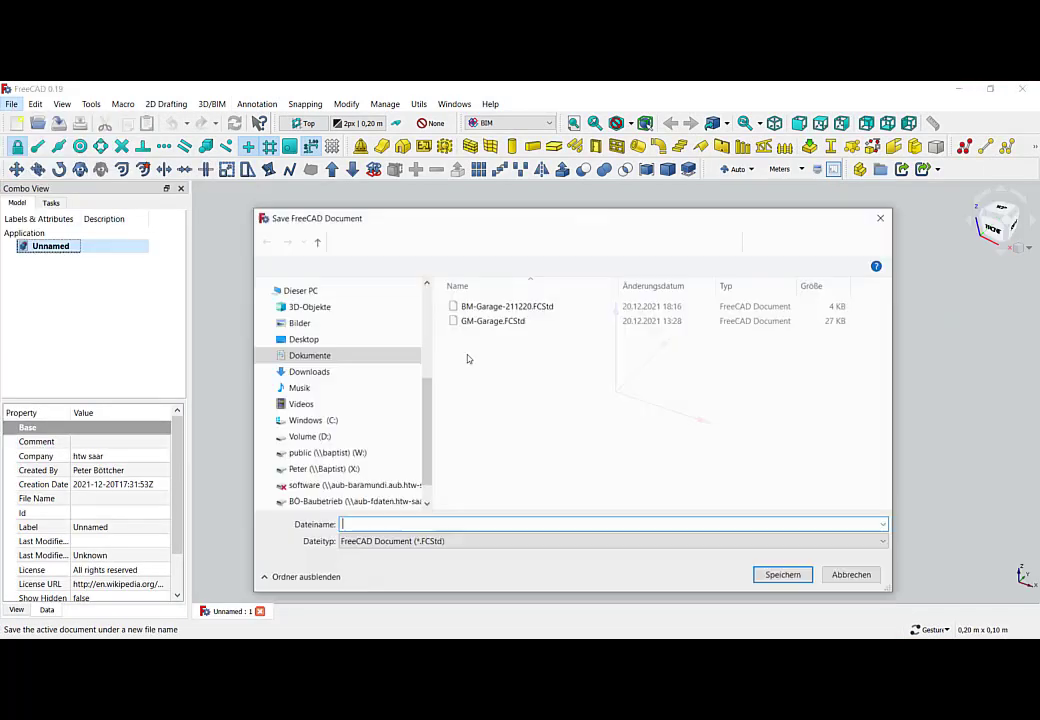
click(503, 307)
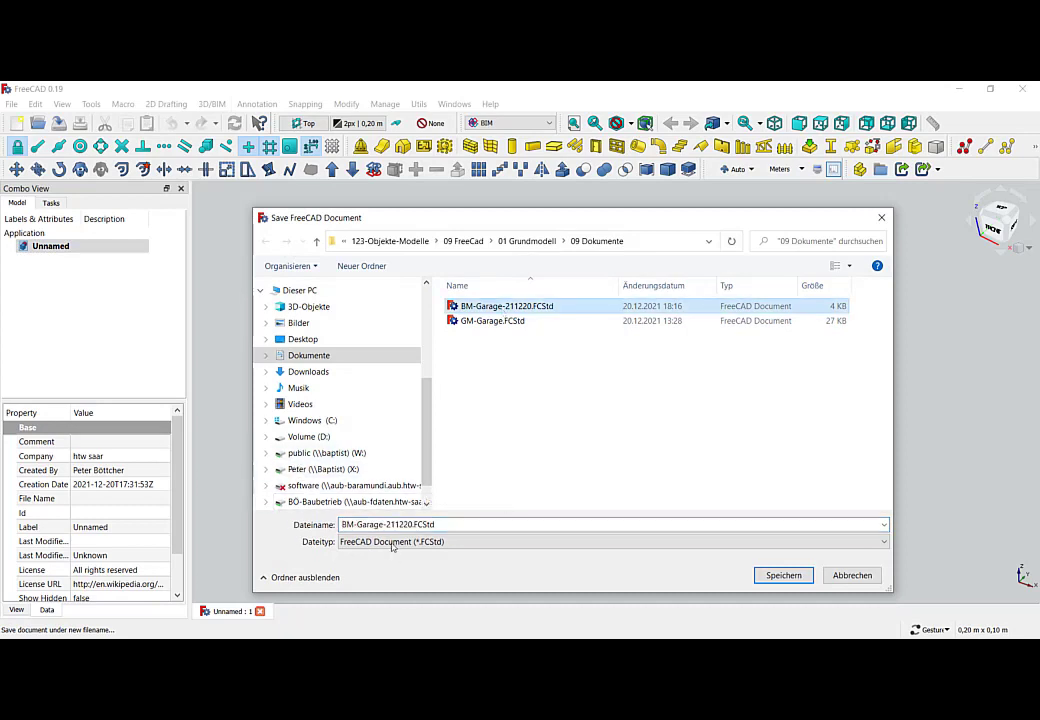
click(784, 575)
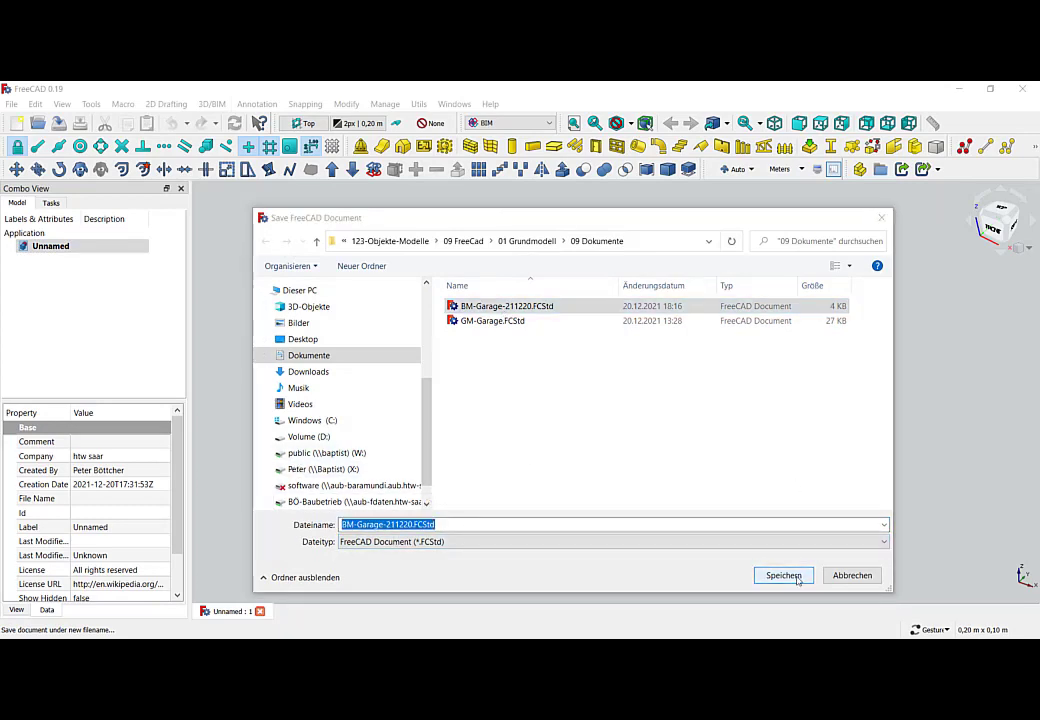
click(552, 369)
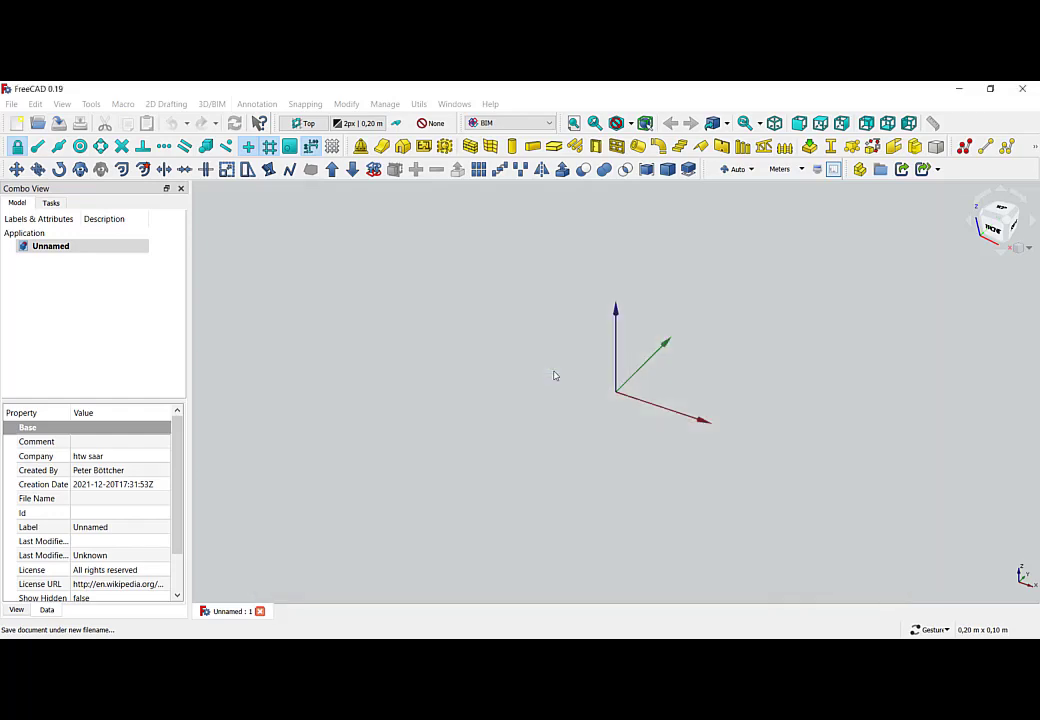
Show the Draft grid in the 3D view and bring its full extent into view
click(333, 147)
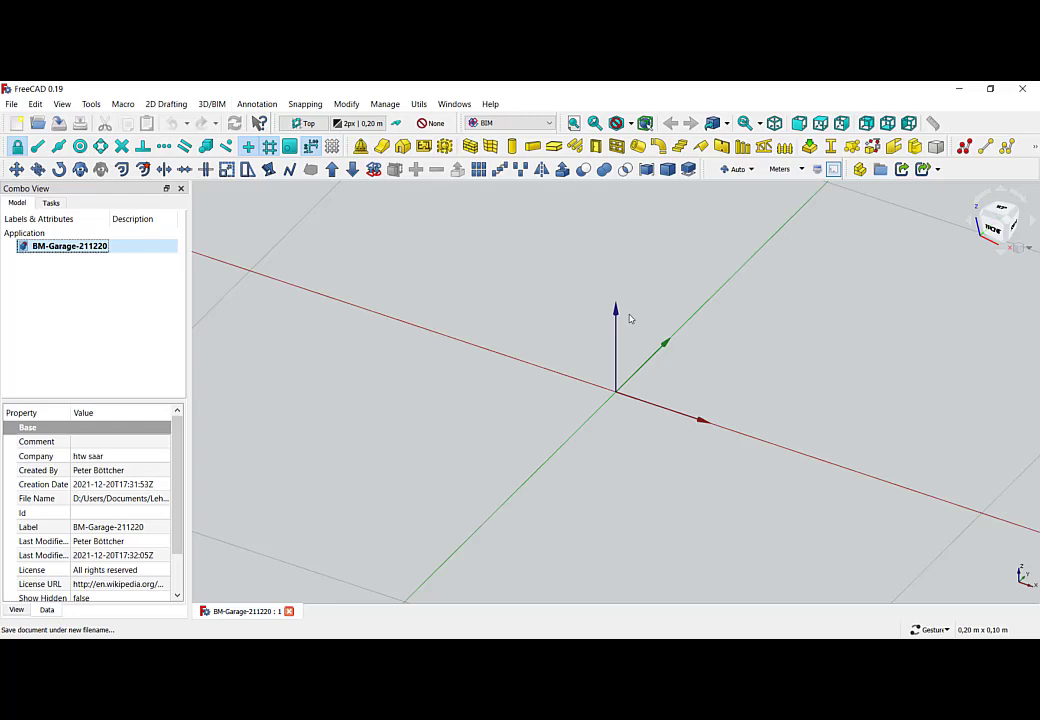
scroll(629, 248, down, 5)
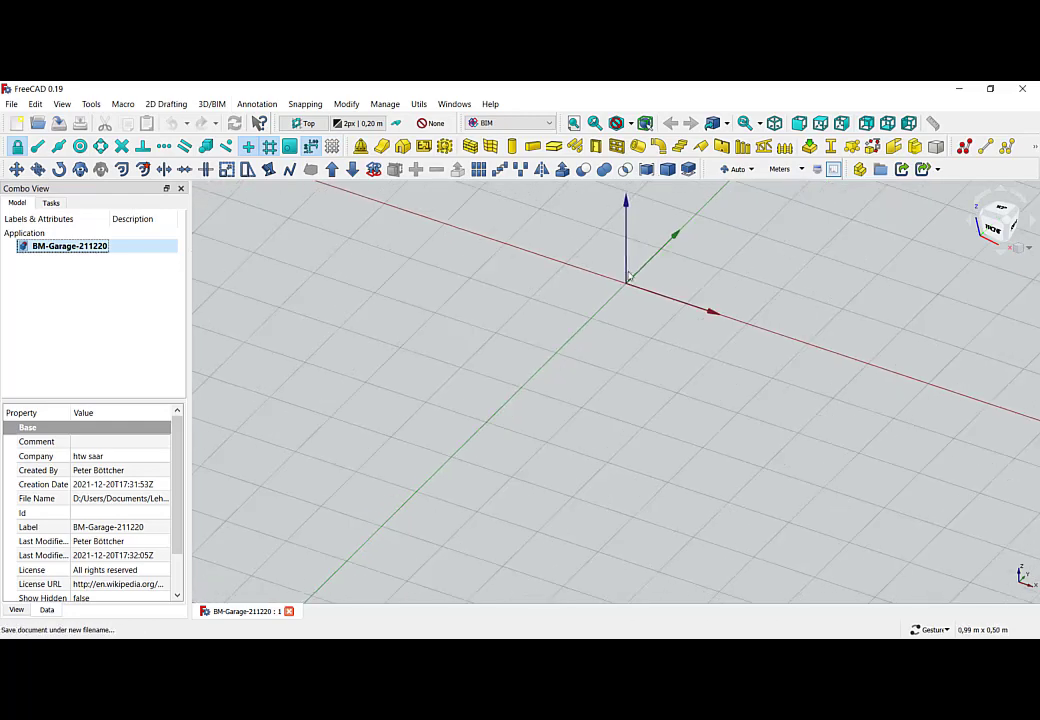
scroll(633, 303, down, 3)
scroll(633, 303, up, 3)
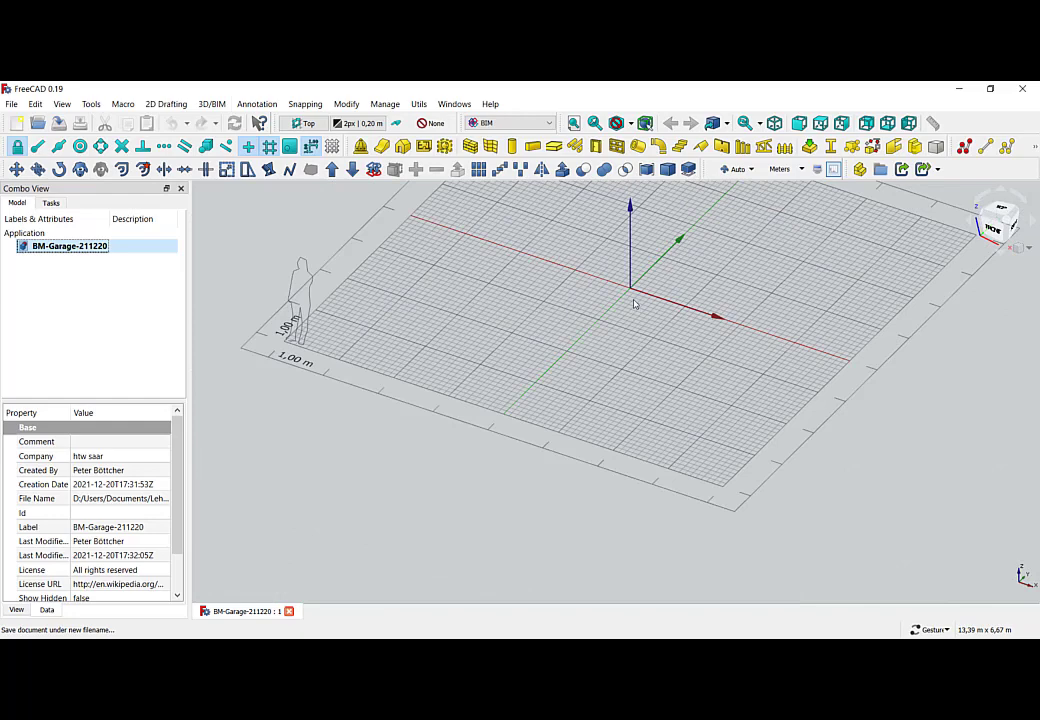
right_drag(633, 303, 594, 425)
scroll(593, 425, down, 3)
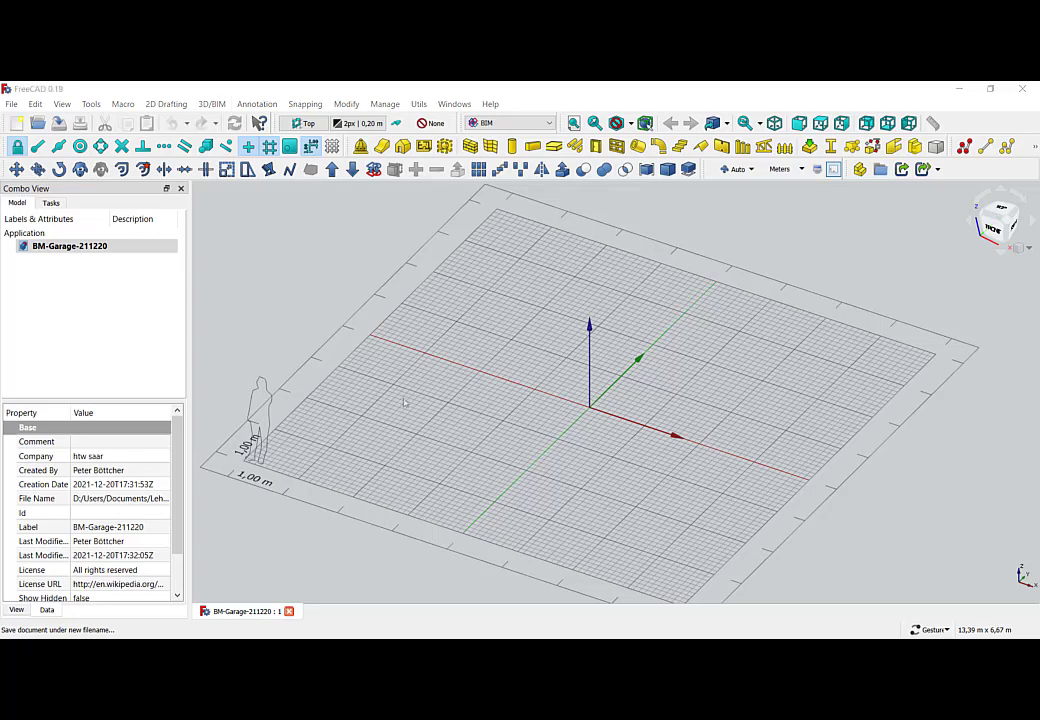
Switch to the Arch workbench and create a set of axes in the garage document
click(549, 123)
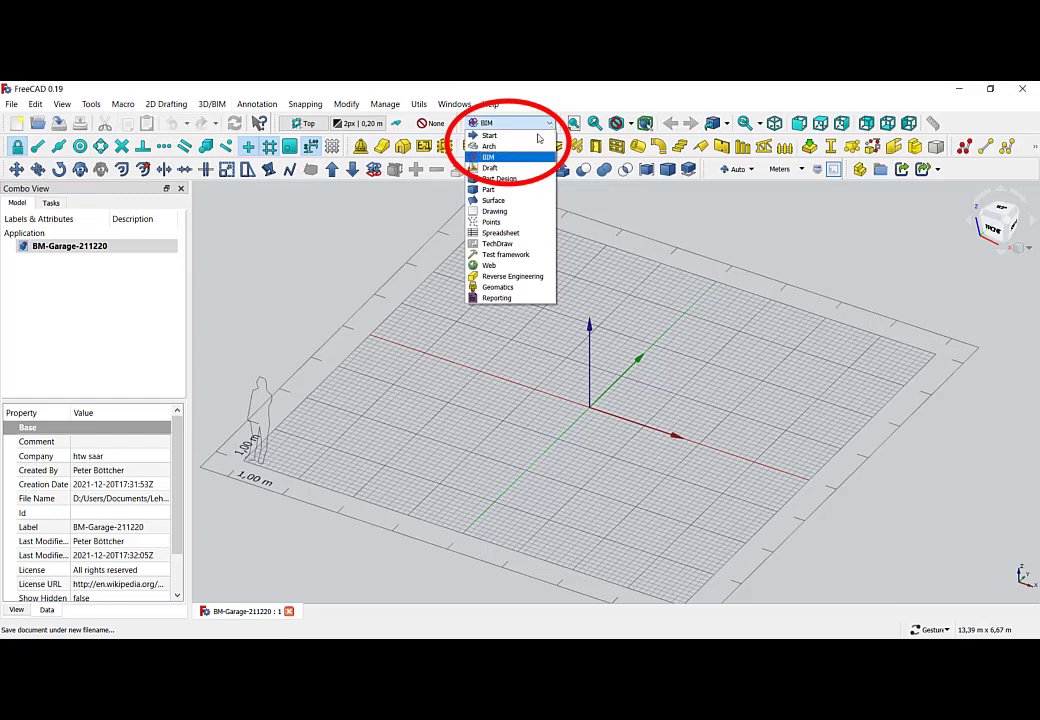
click(489, 146)
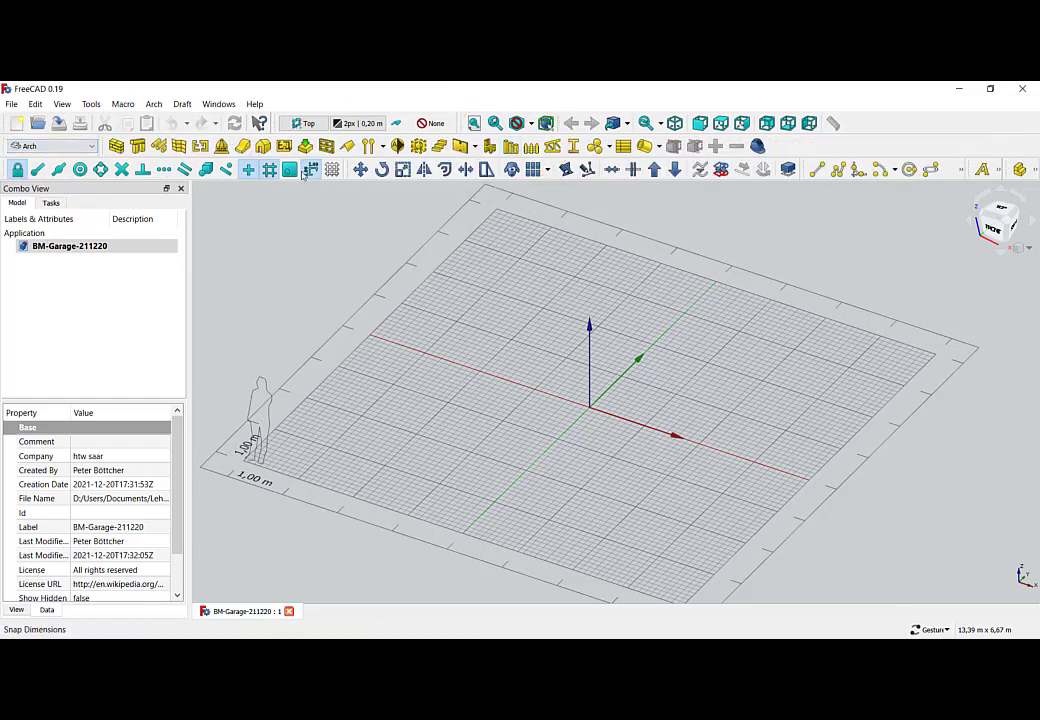
click(382, 147)
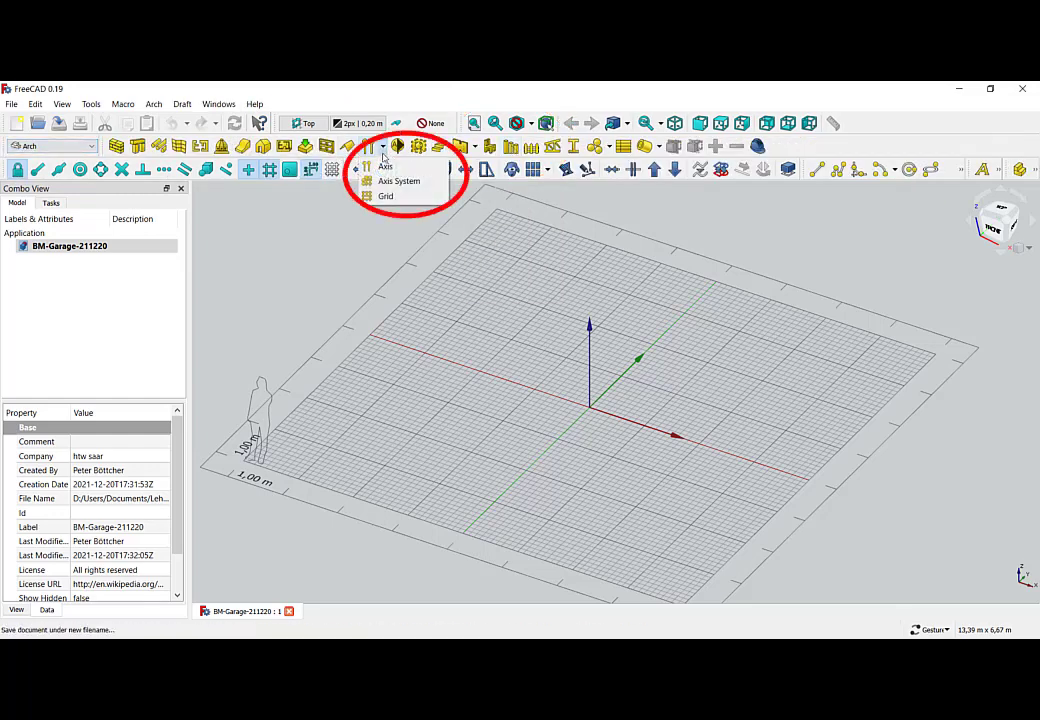
click(388, 167)
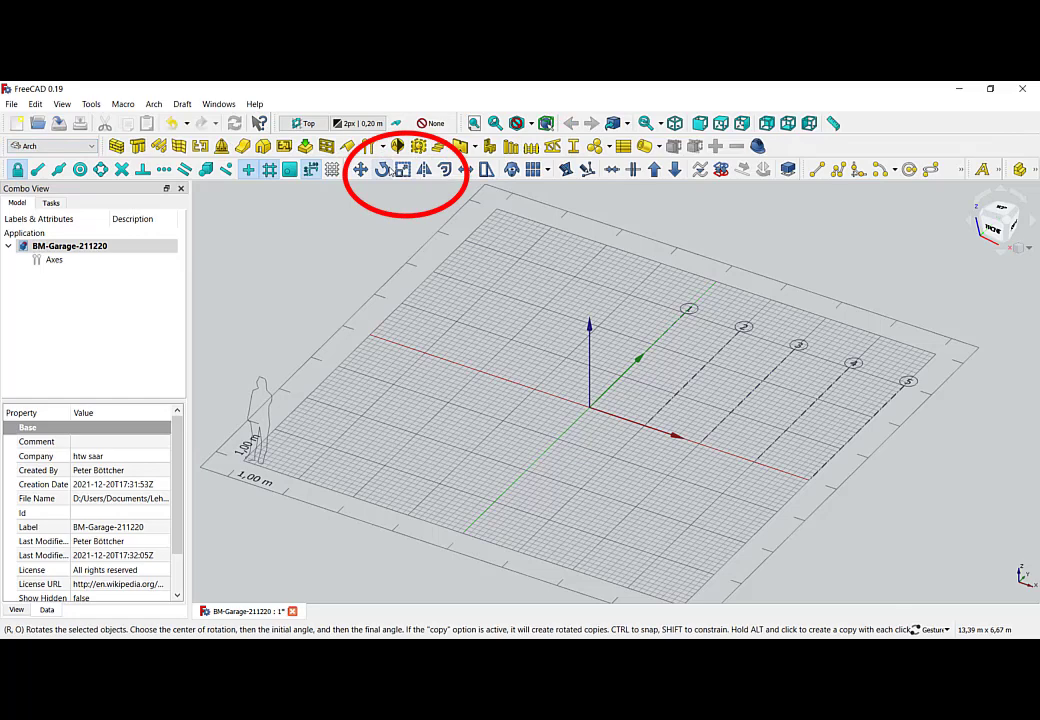
Edit the axis set in plan view and remove two axes, leaving axes 1 to 3
click(720, 123)
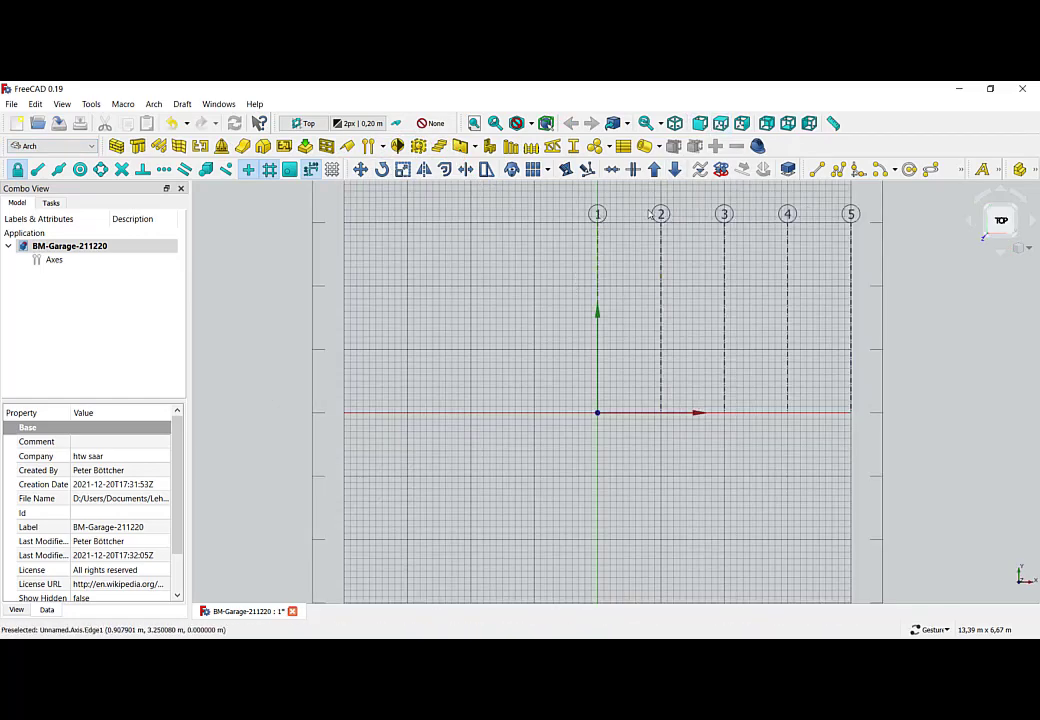
double_click(54, 260)
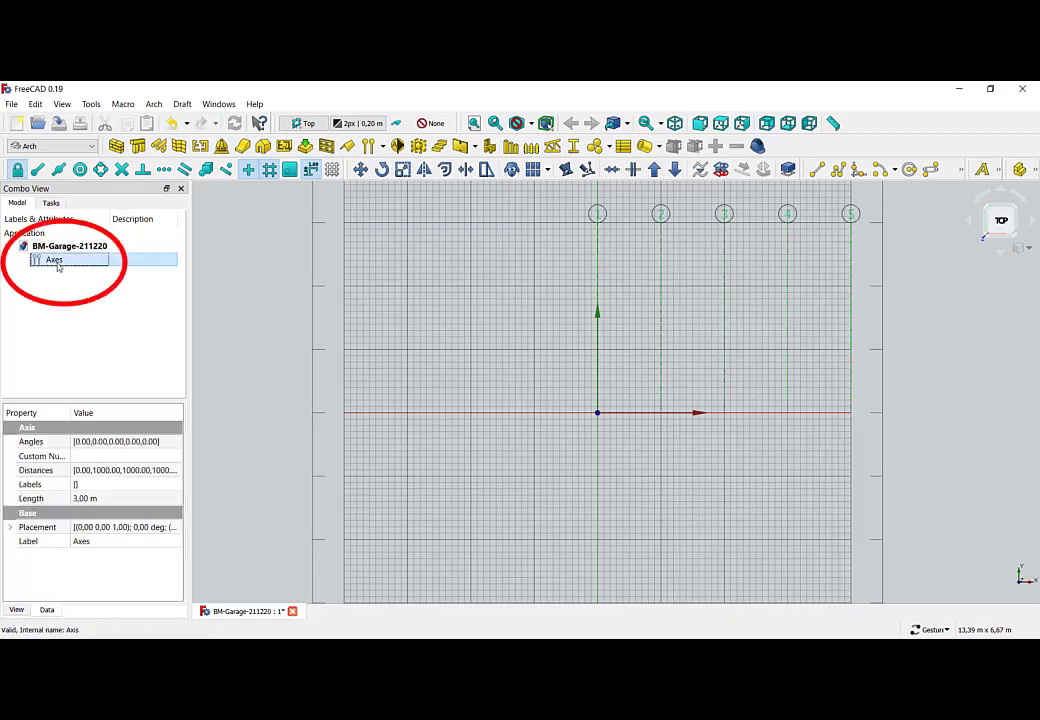
click(66, 351)
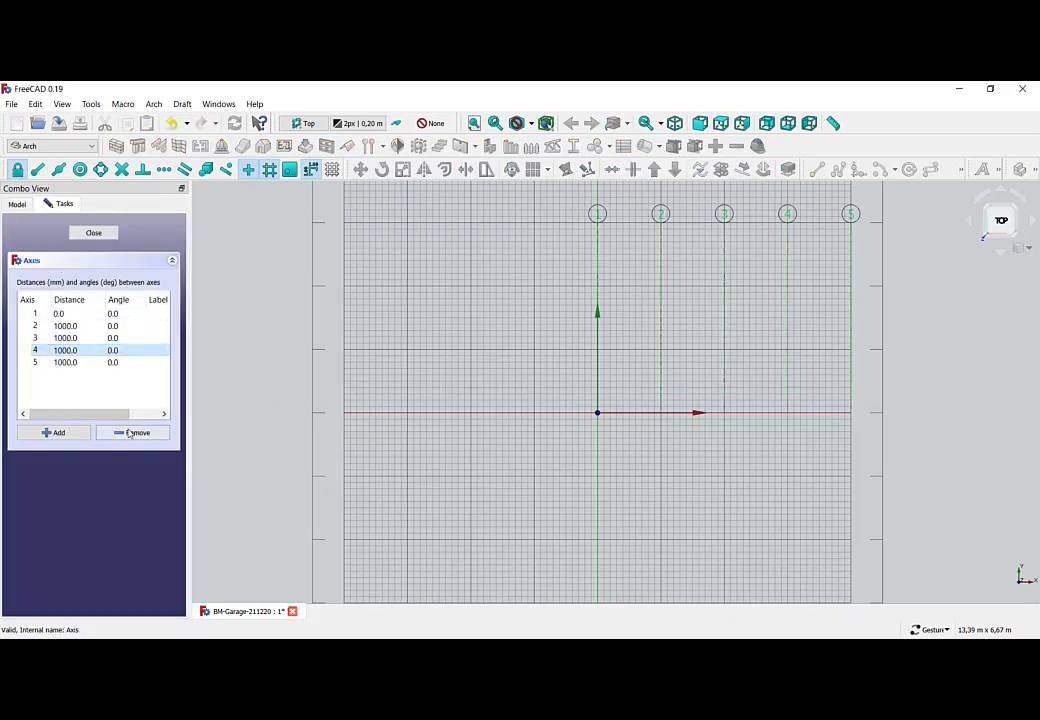
click(132, 432)
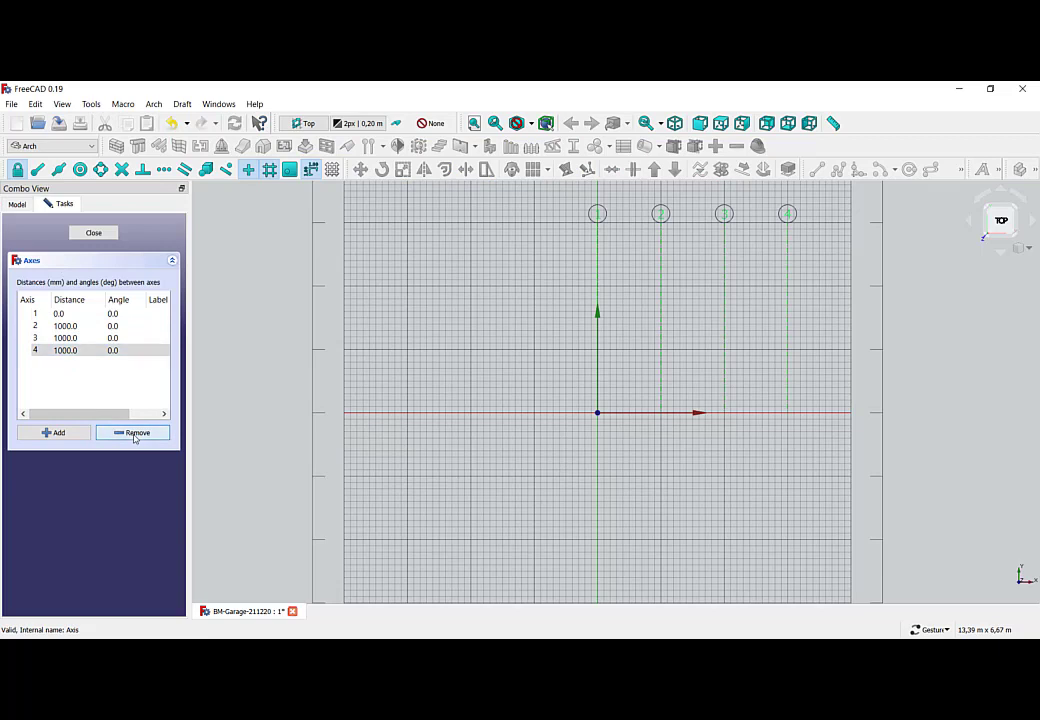
click(135, 432)
Set the distances of axes 2 and 3 to 2000 mm each and finish editing the axis set
double_click(70, 327)
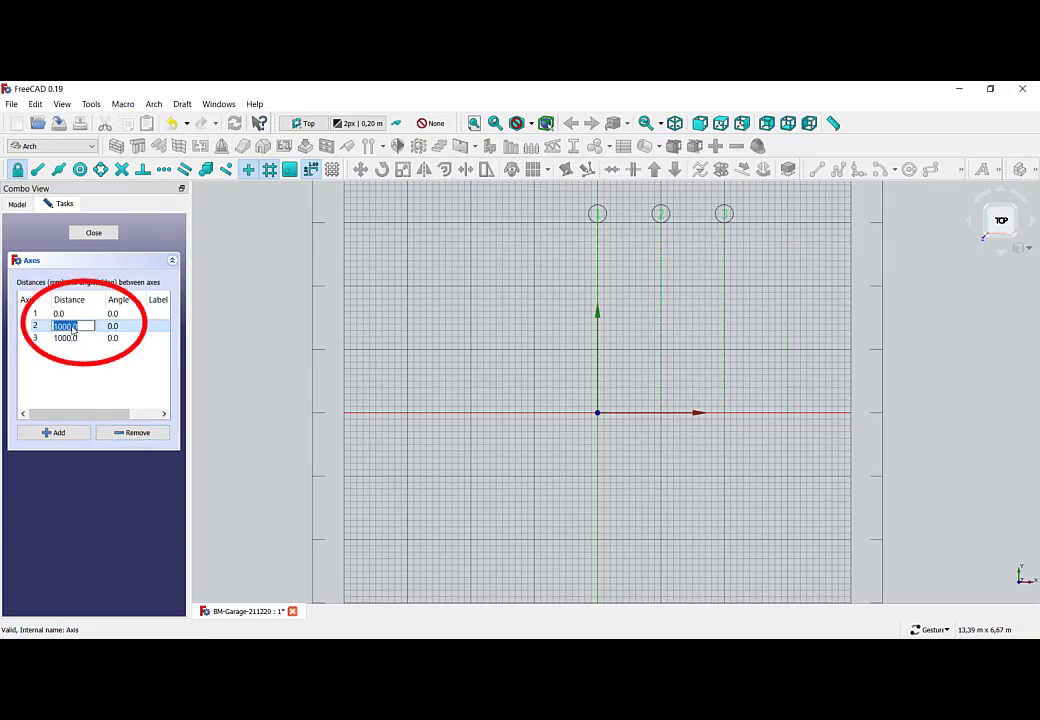
text(20)
click(79, 339)
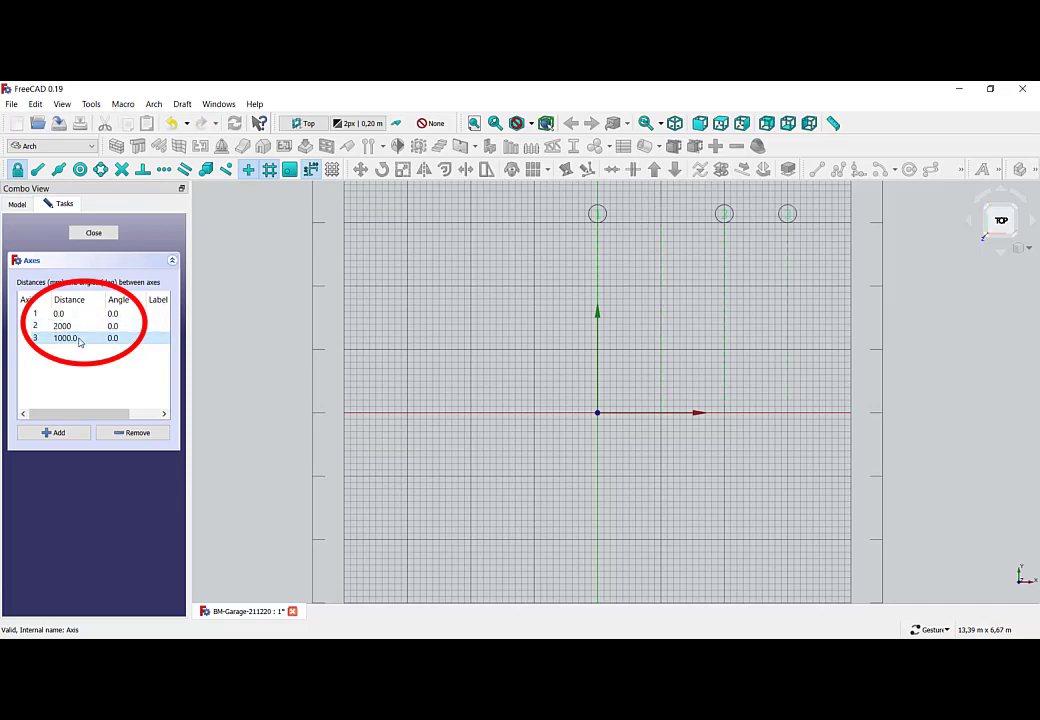
key(0)
double_click(79, 339)
text(200)
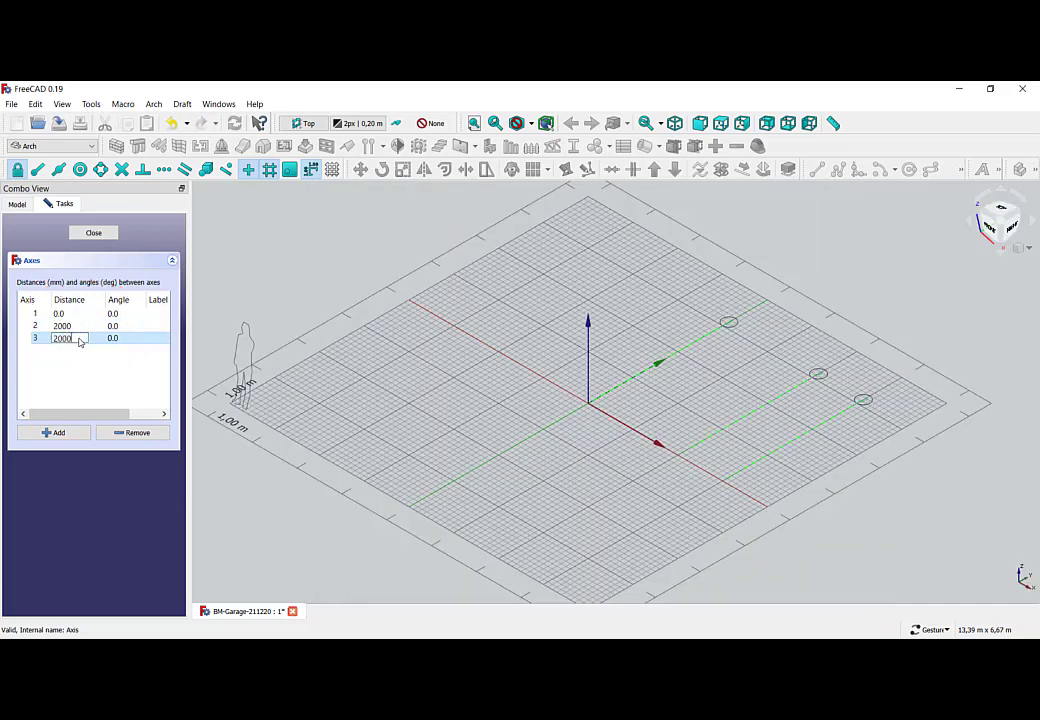
key(Return)
click(720, 123)
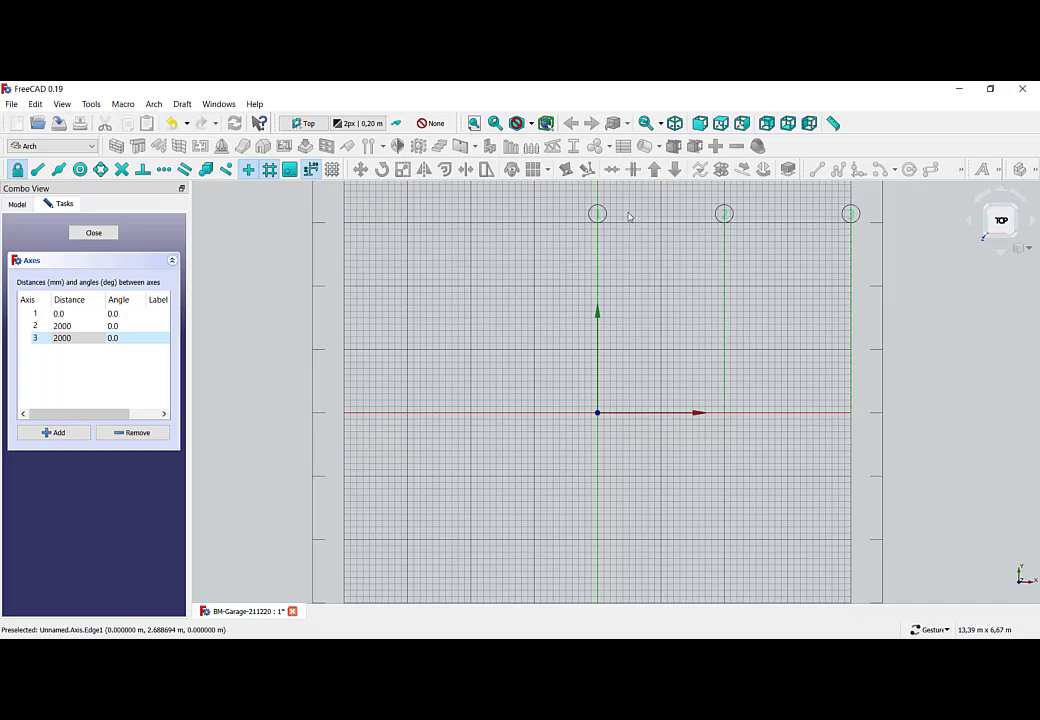
scroll(613, 269, up, 2)
scroll(613, 269, up, 1)
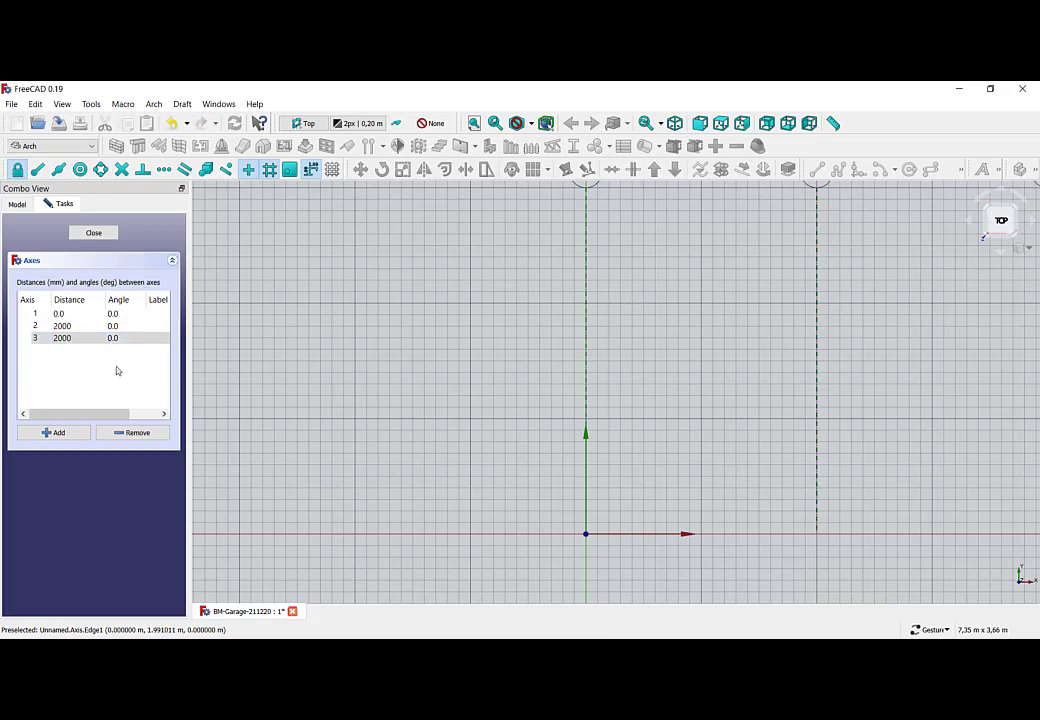
click(93, 232)
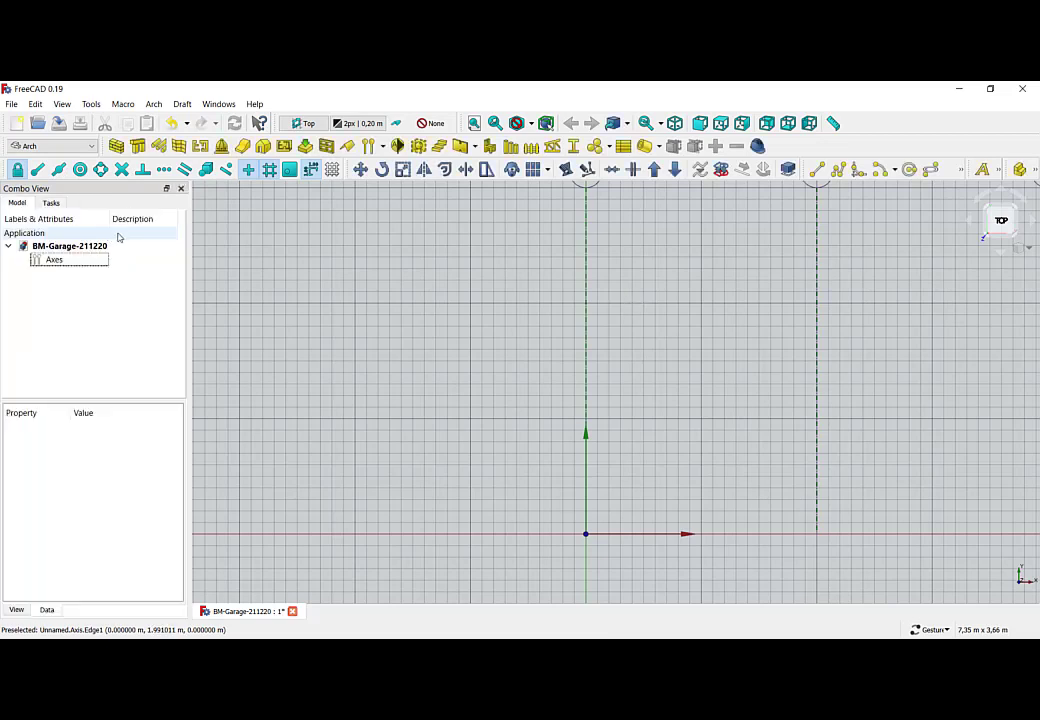
Move the axis set about 2 m in the negative X direction so that axis 2 lies on the Y axis
click(586, 274)
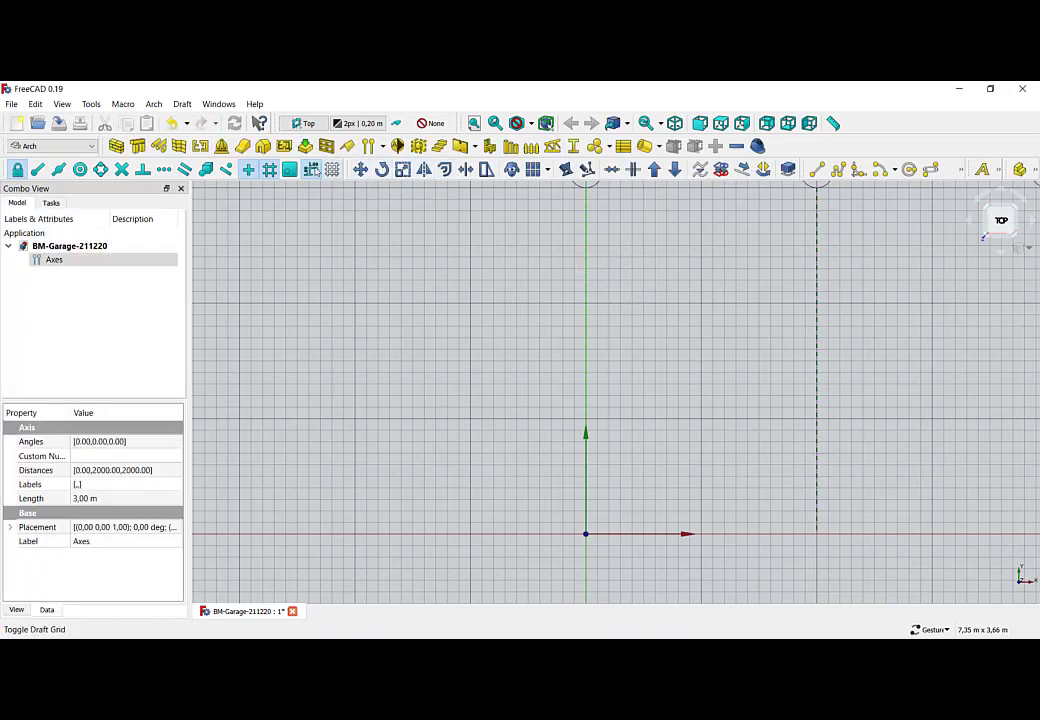
click(360, 172)
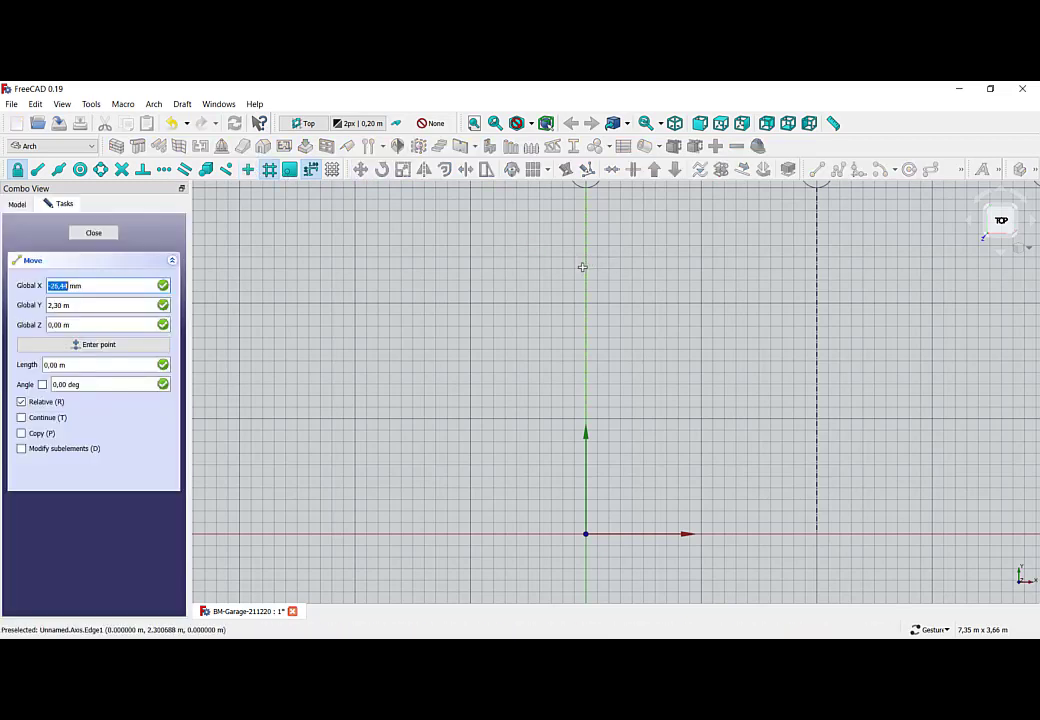
click(585, 267)
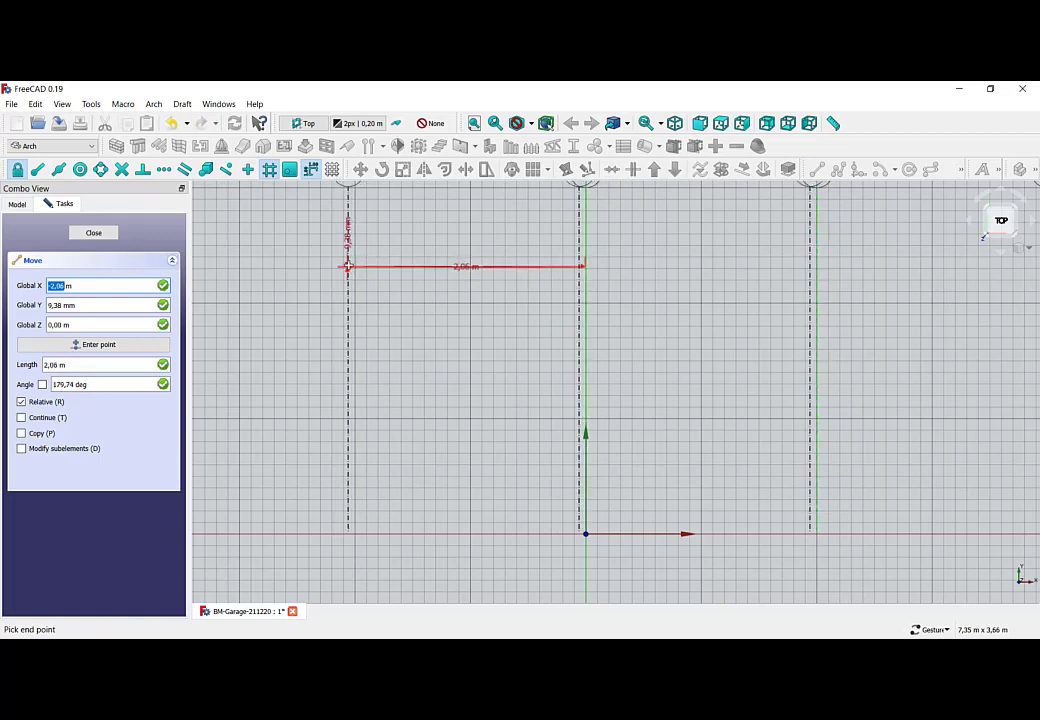
click(355, 268)
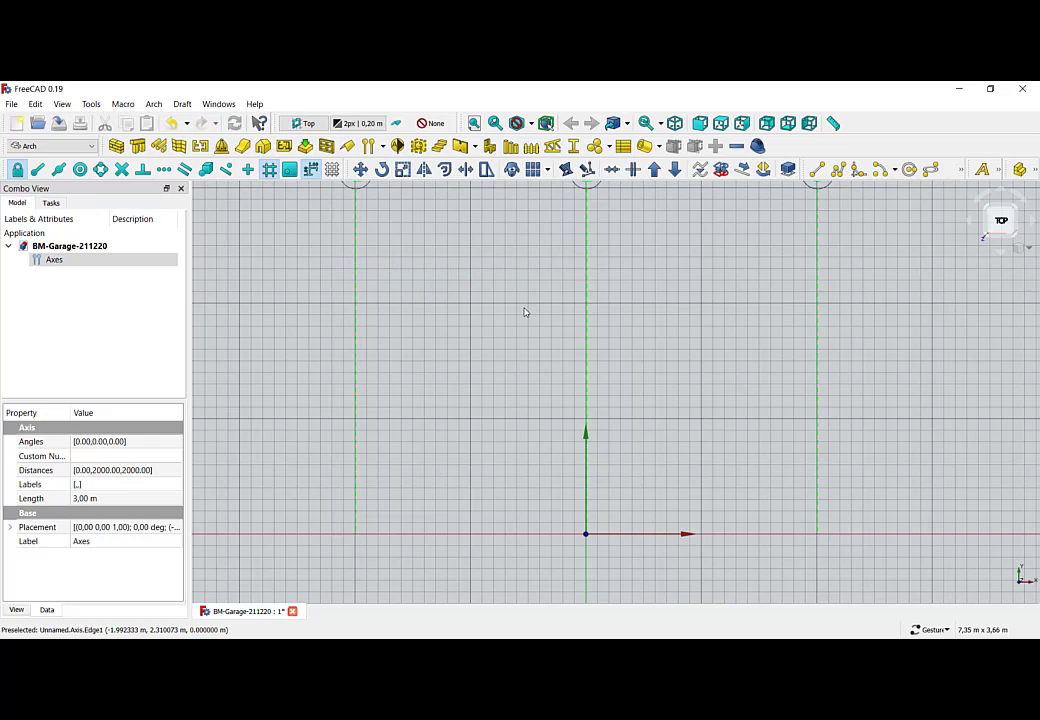
Set the length of the axes in the set to 8 m
scroll(676, 306, down, 2)
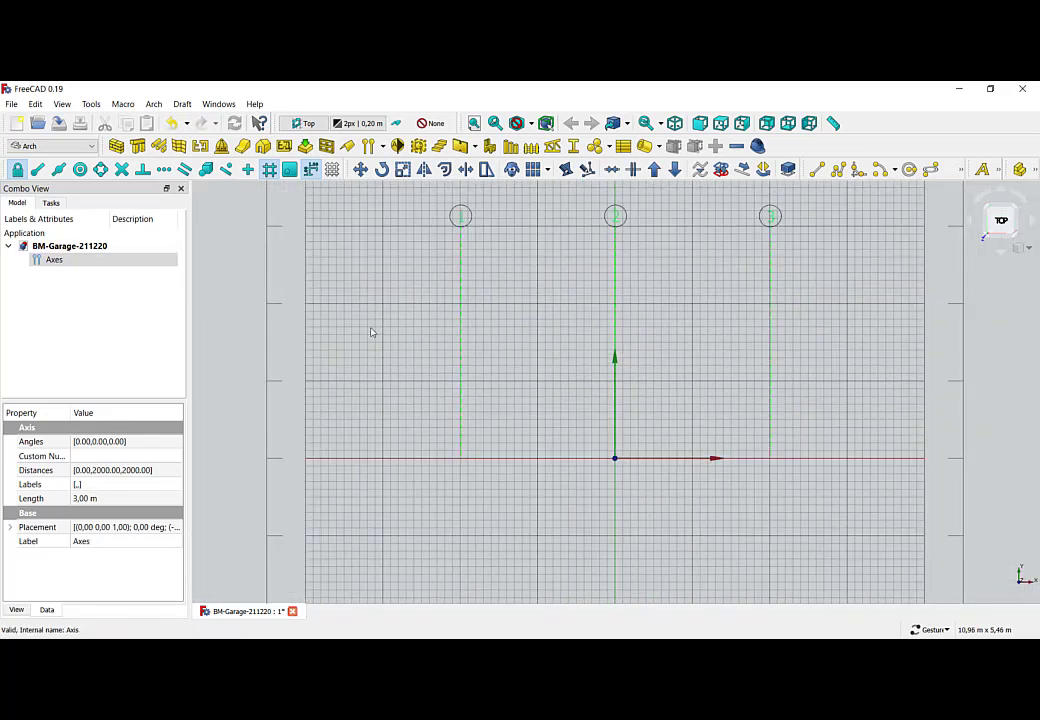
scroll(601, 267, up, 1)
scroll(600, 268, down, 2)
scroll(600, 267, down, 2)
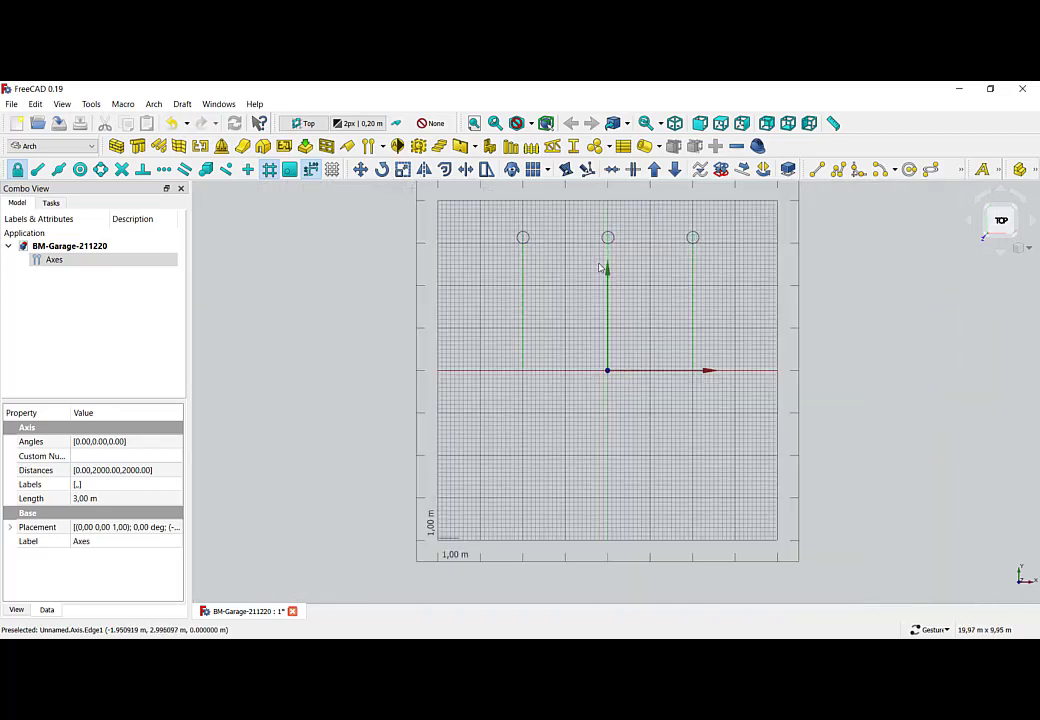
click(112, 499)
text(8)
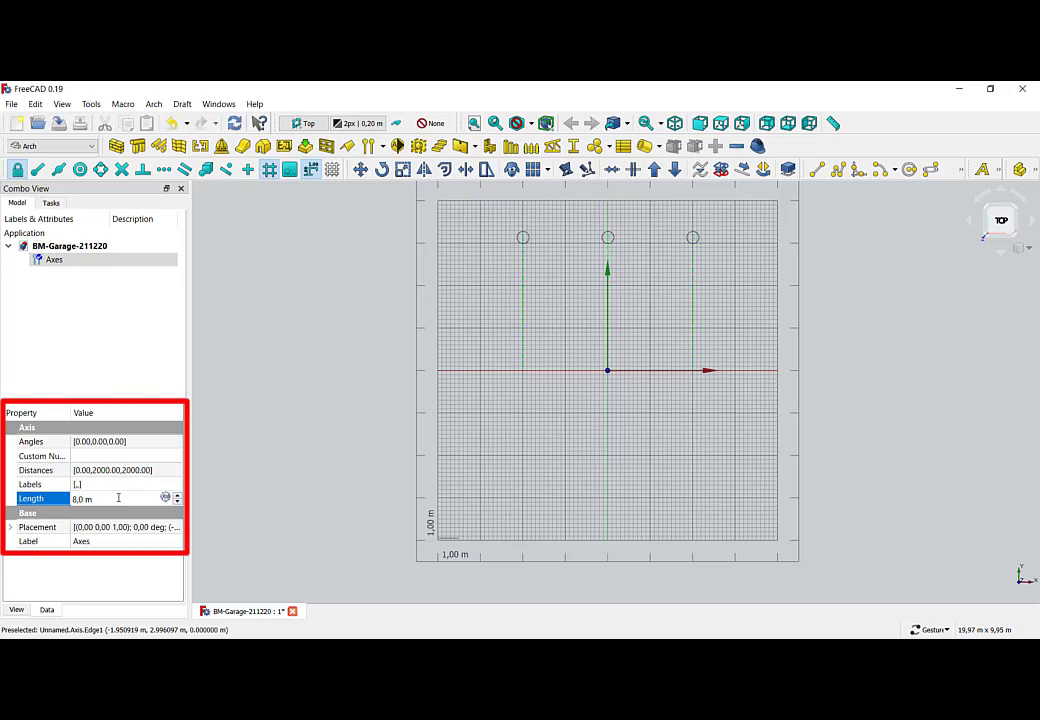
click(591, 432)
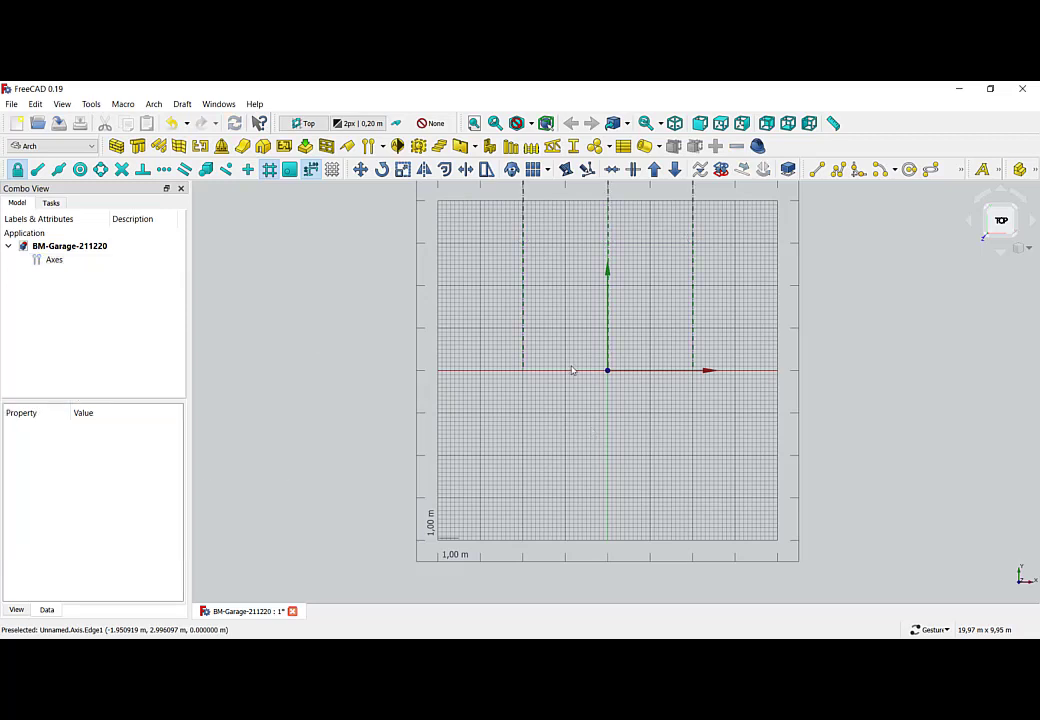
Move the axis set about 4 m in the negative Y direction, snapping the lower end of axis 1 to the grid's lower edge
scroll(572, 370, down, 3)
right_drag(579, 403, 559, 384)
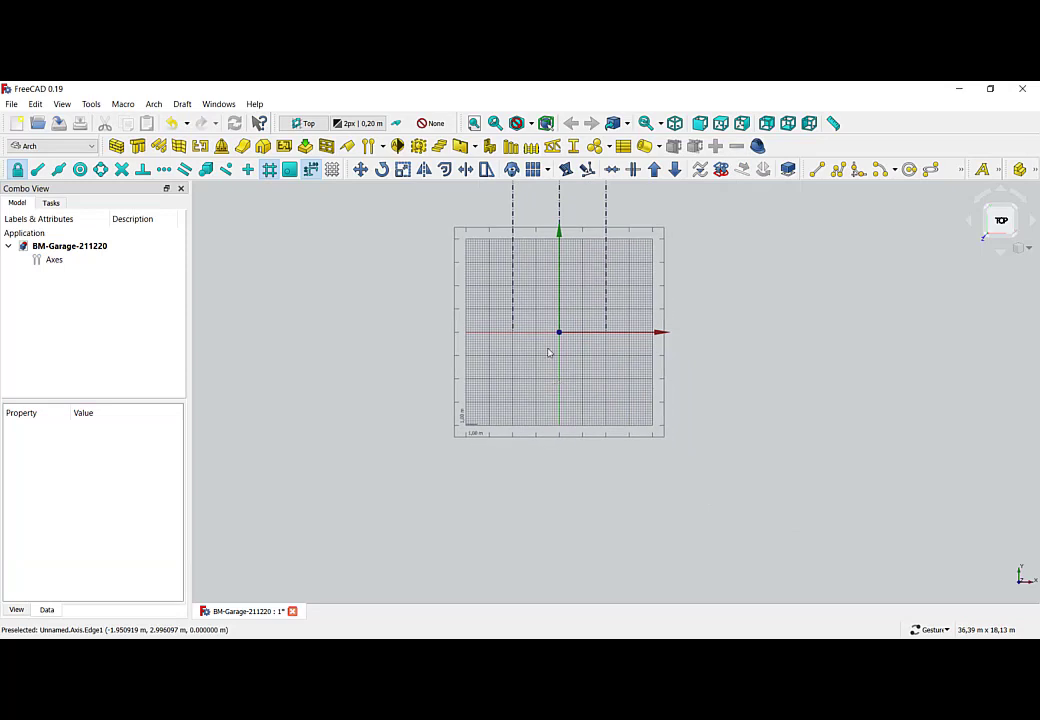
scroll(548, 352, up, 5)
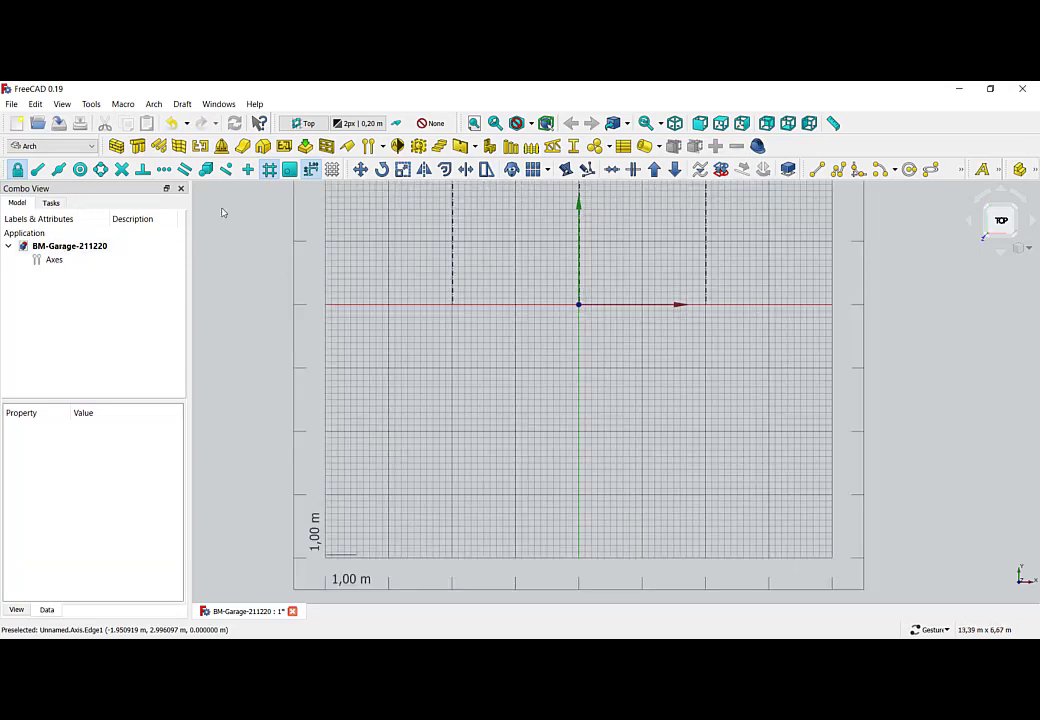
click(360, 169)
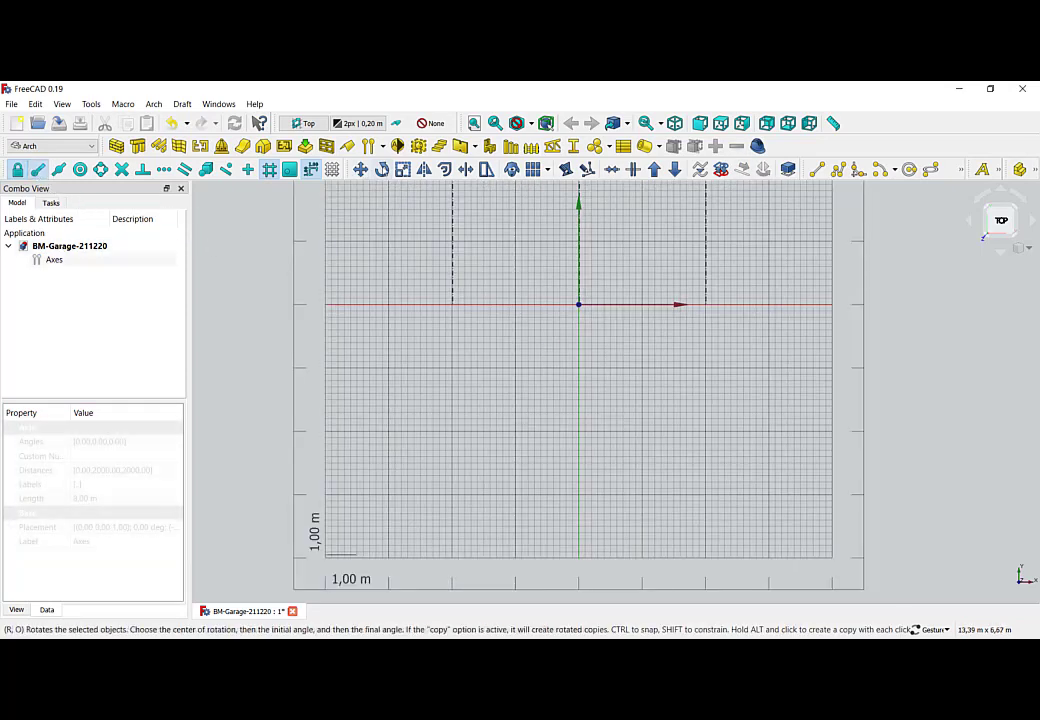
click(447, 303)
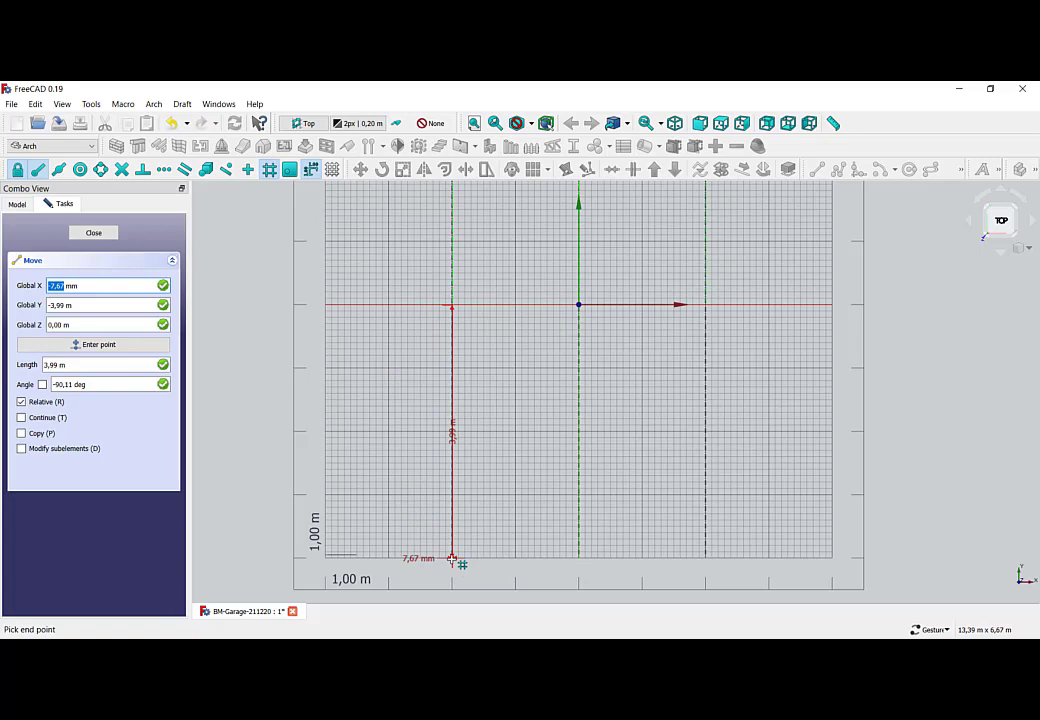
scroll(452, 560, up, 12)
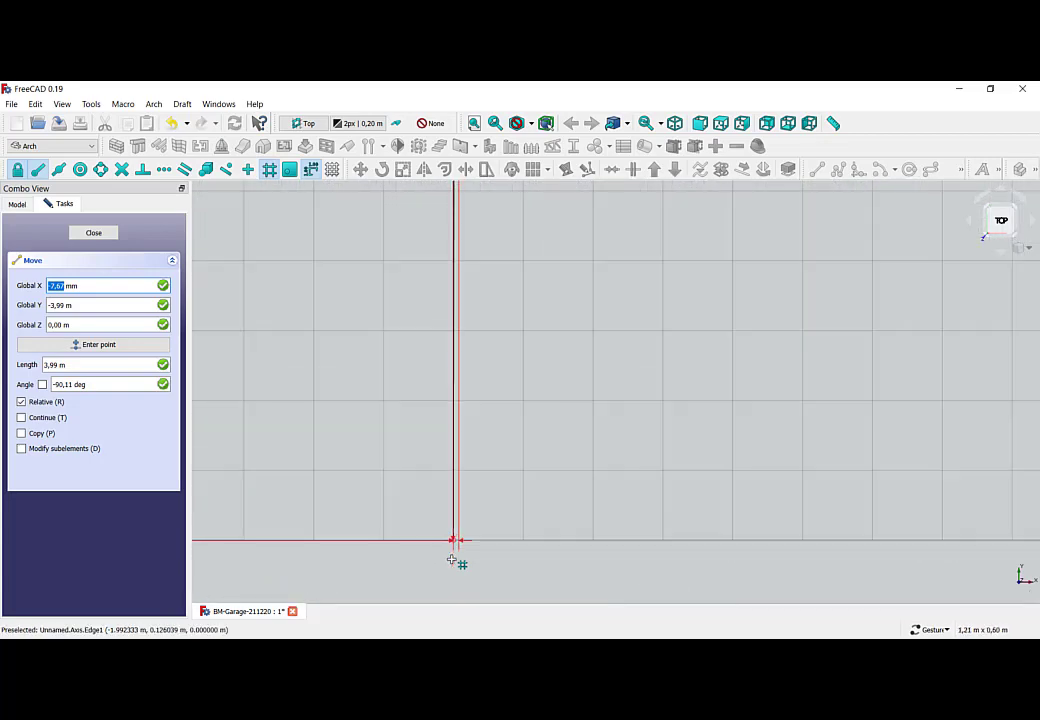
click(457, 540)
scroll(457, 541, down, 5)
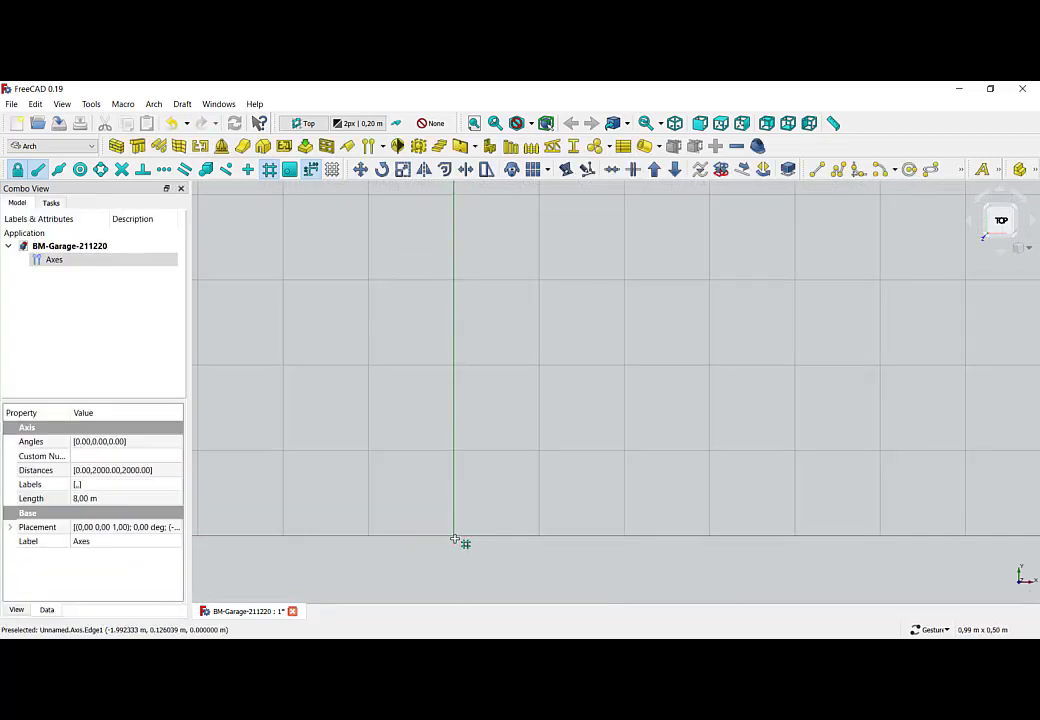
scroll(544, 435, down, 8)
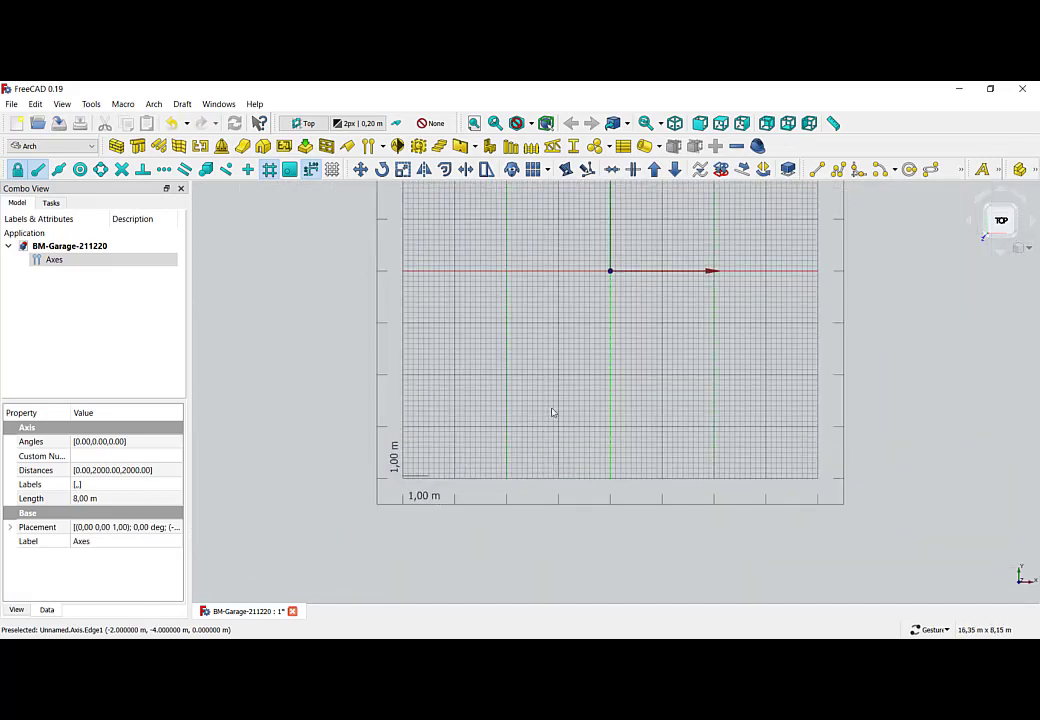
scroll(490, 497, down, 2)
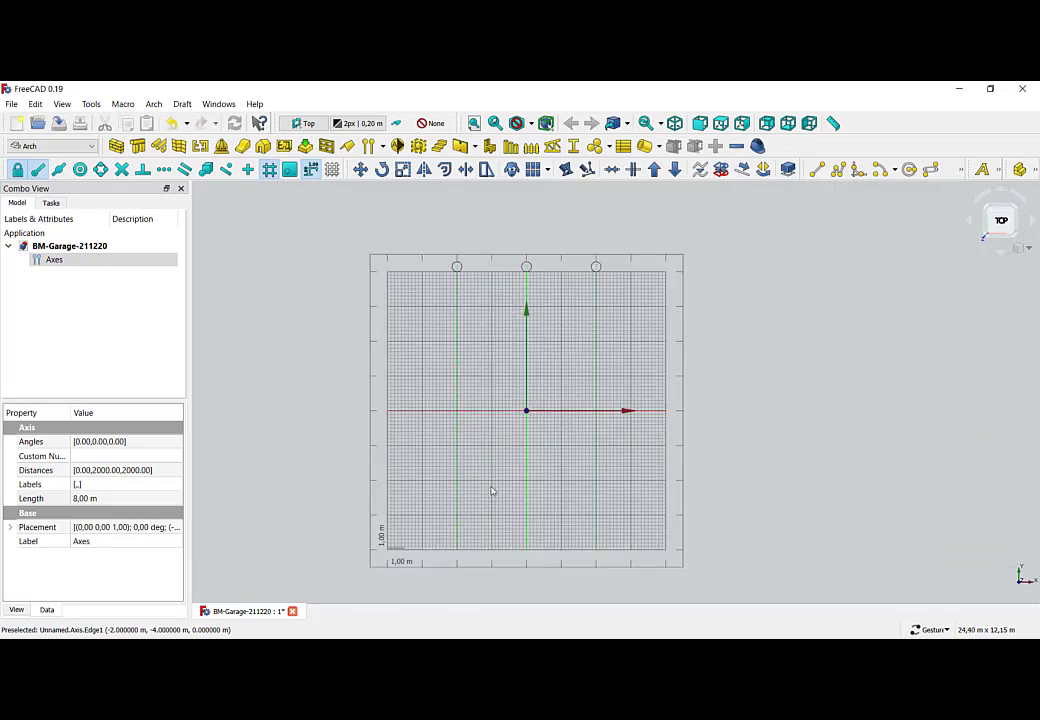
click(491, 491)
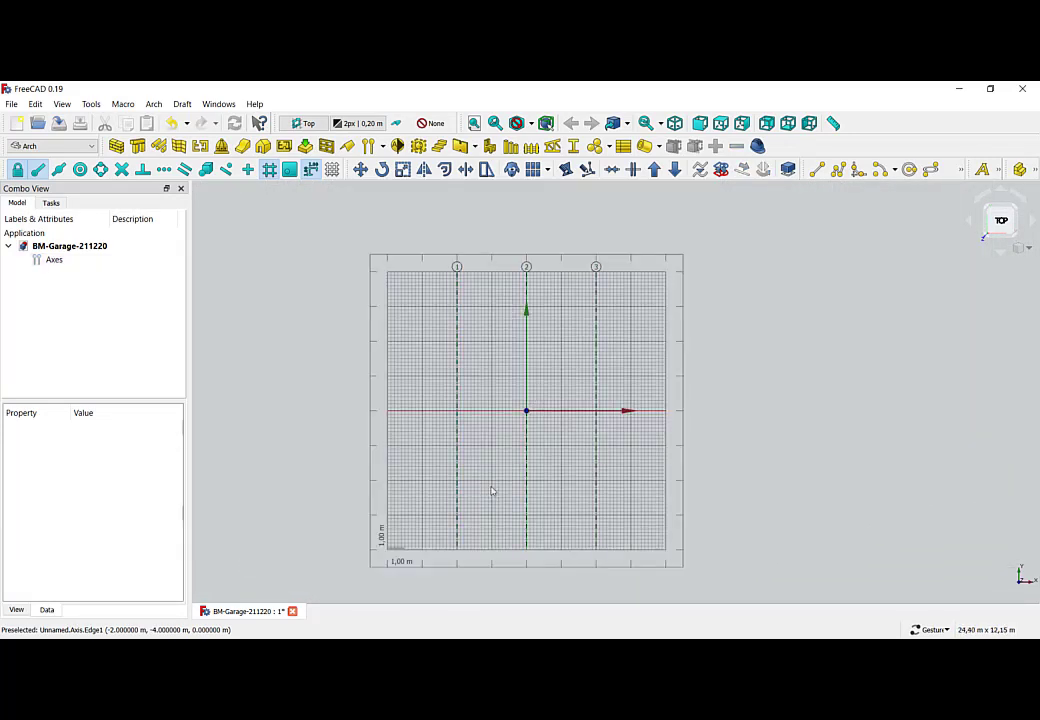
Label the axis set y-axes and save the garage document
click(52, 260)
click(90, 542)
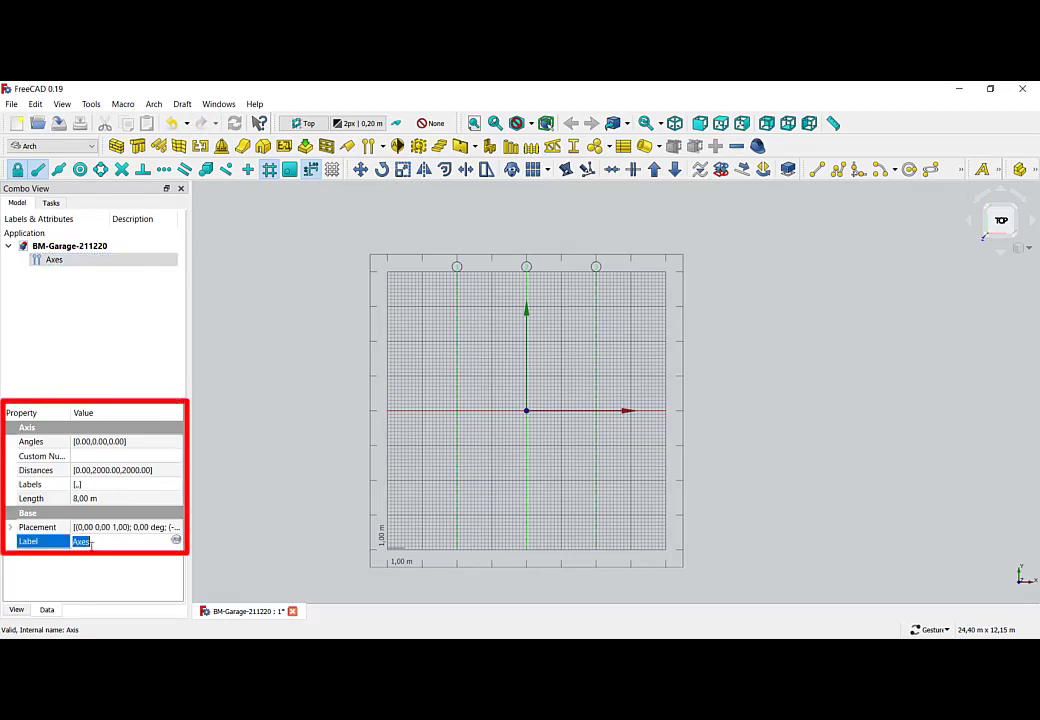
text(y-a)
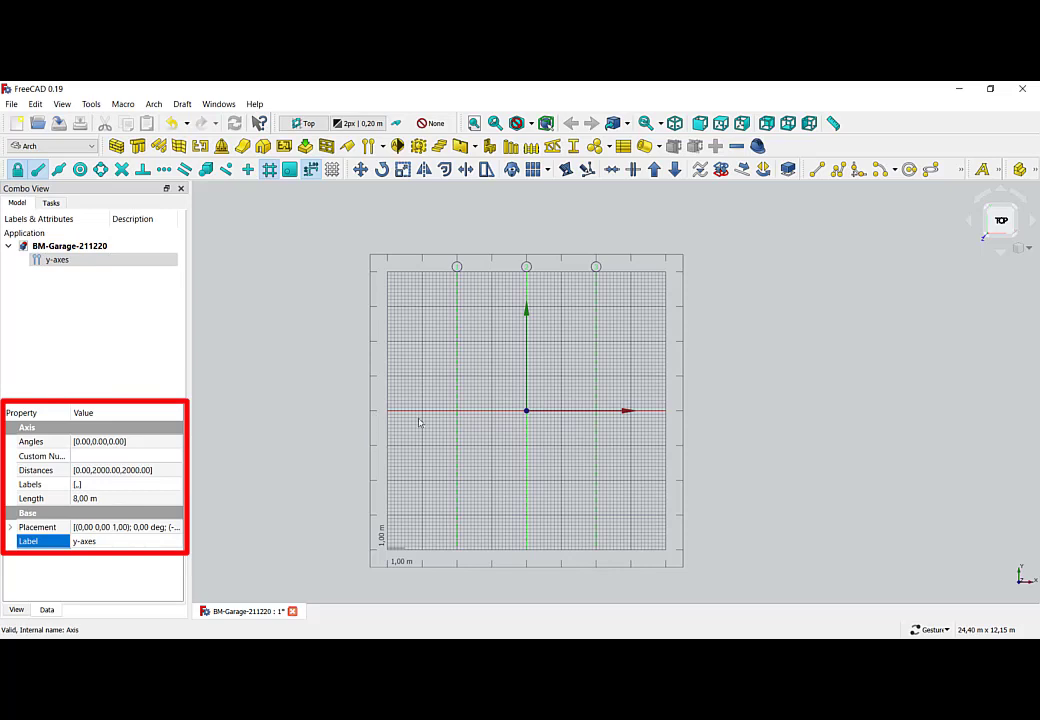
click(872, 337)
key(ctrl+s)
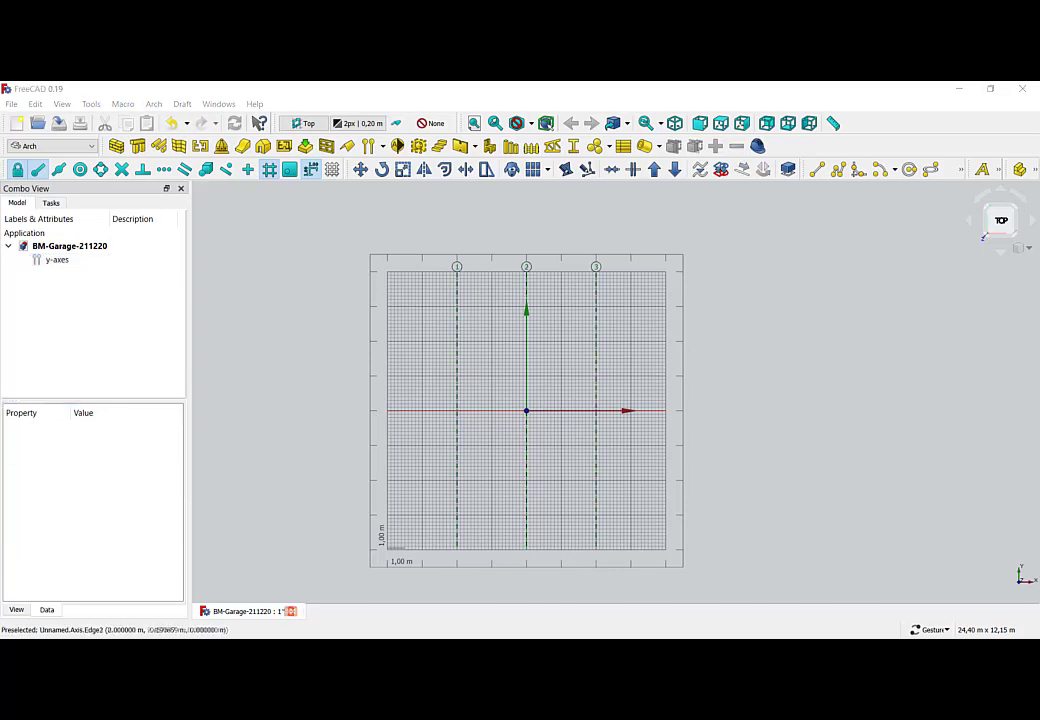
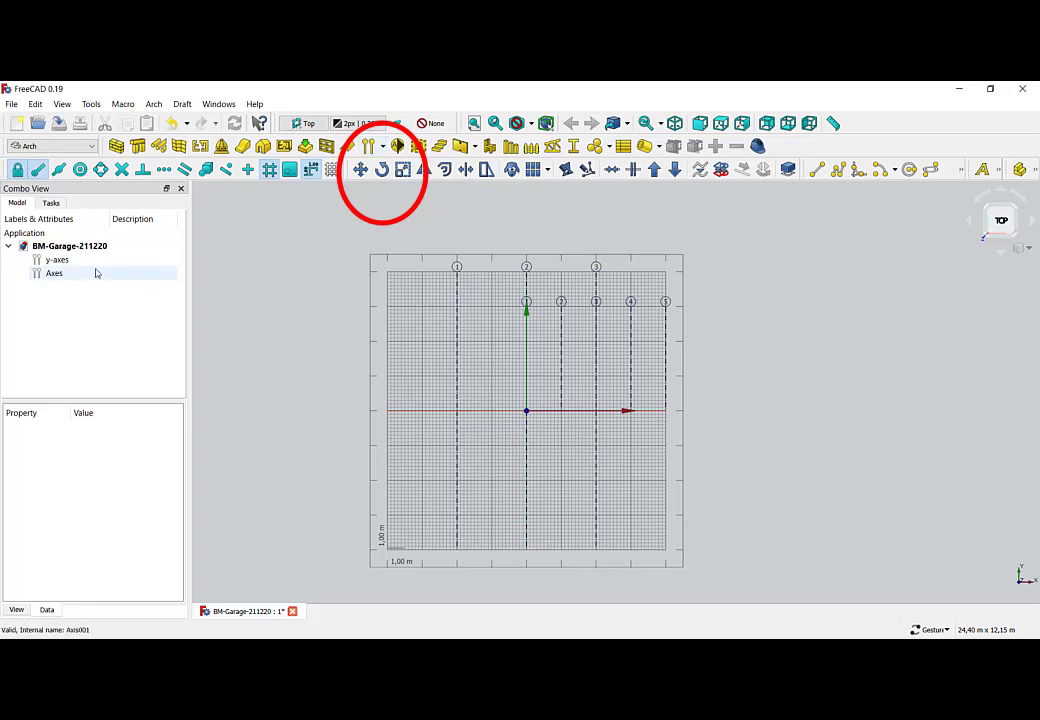
Label the newly added second axis set x-axes
click(100, 541)
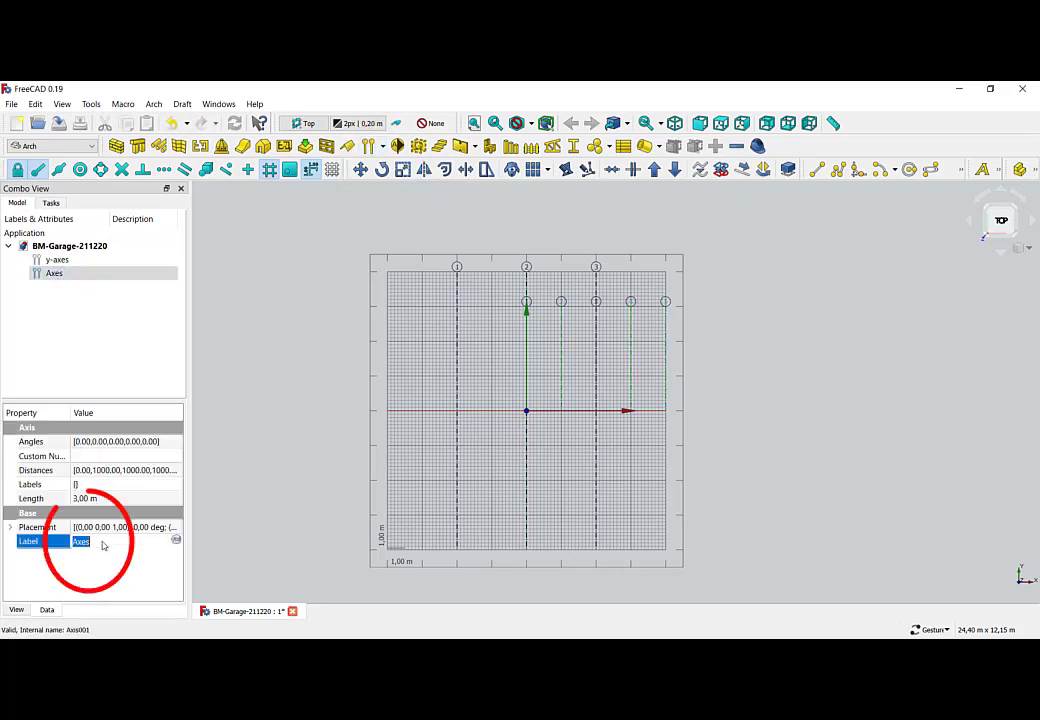
text(x-axes)
click(113, 334)
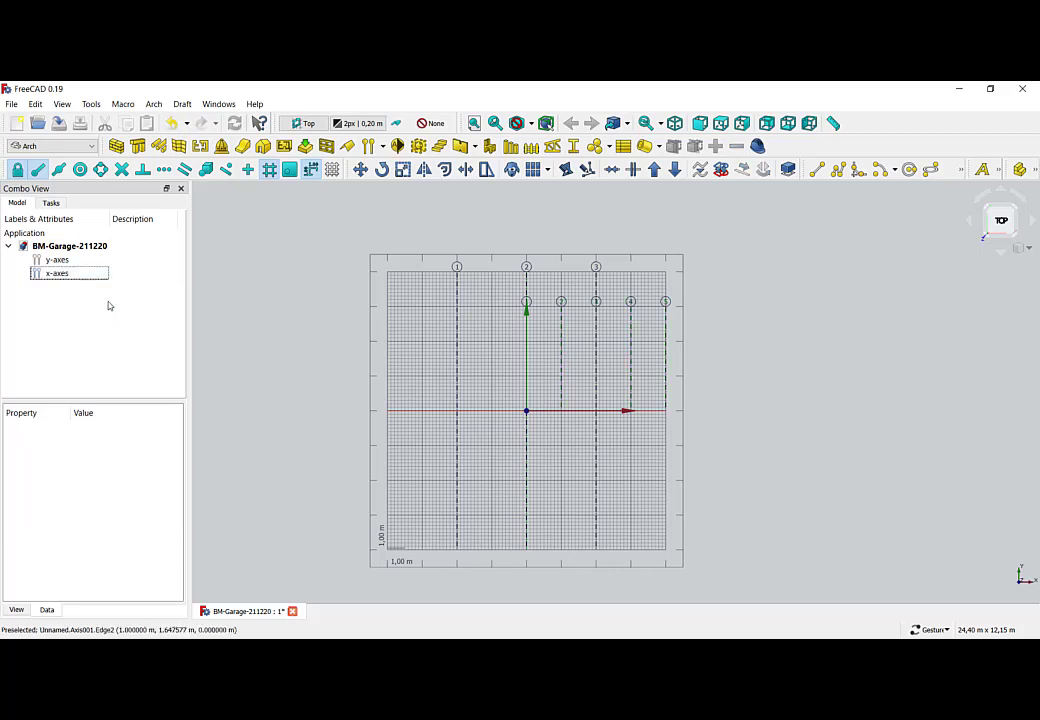
Remove two axes from the x-axes set and set the distances to 1500 mm for axis 2 and 6500 mm for axis 3
double_click(70, 274)
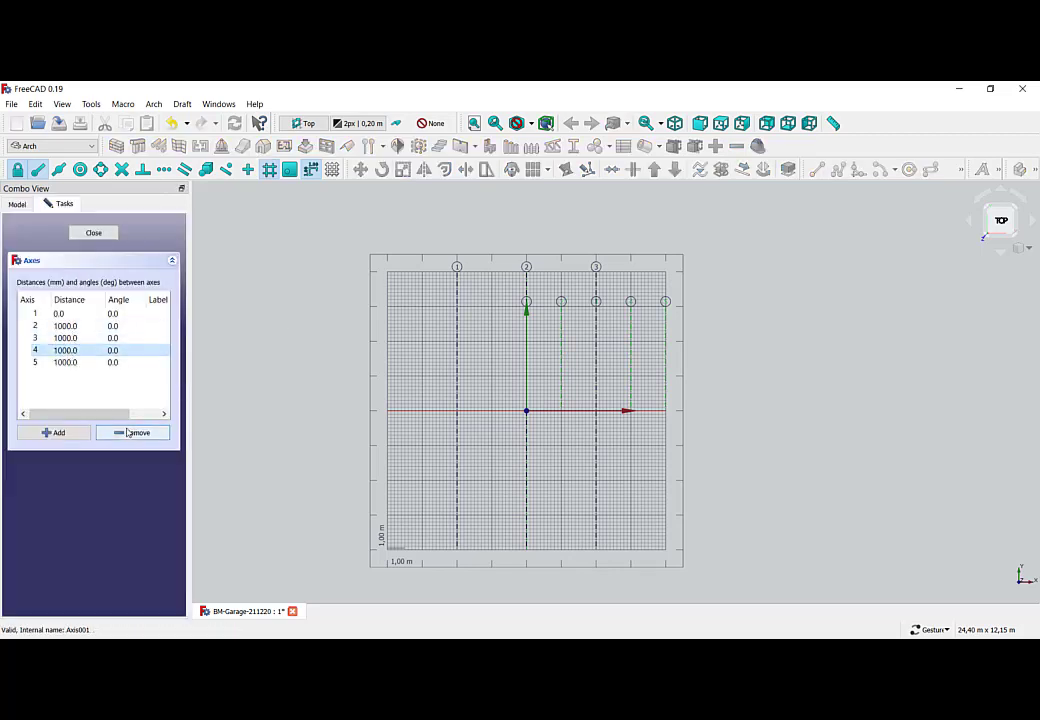
click(128, 433)
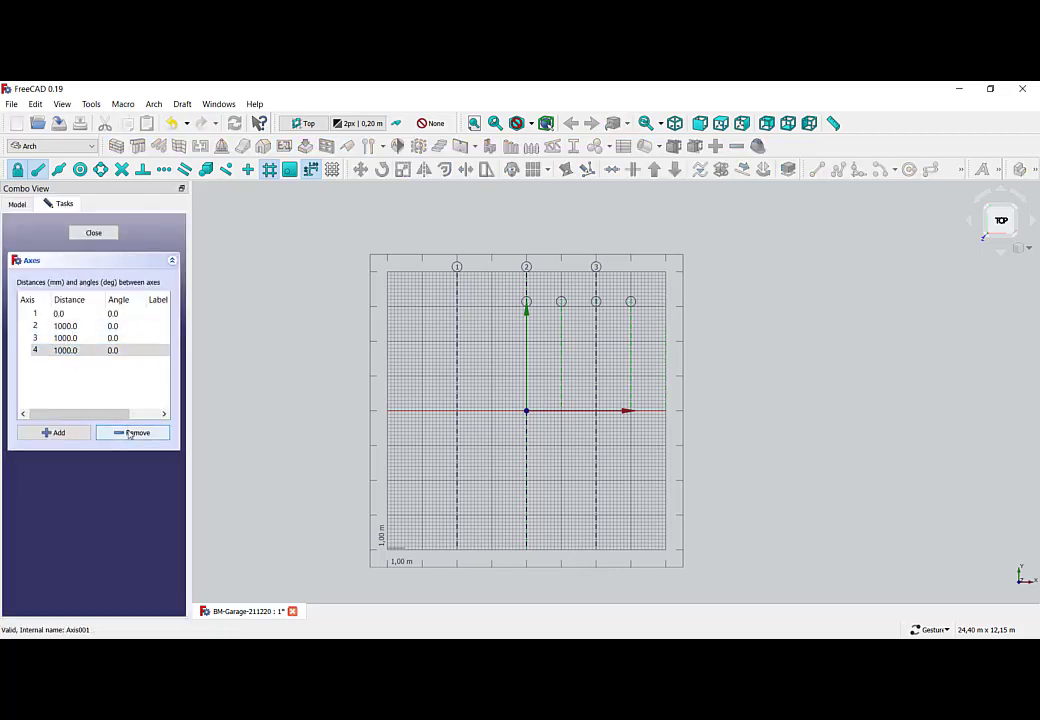
click(129, 433)
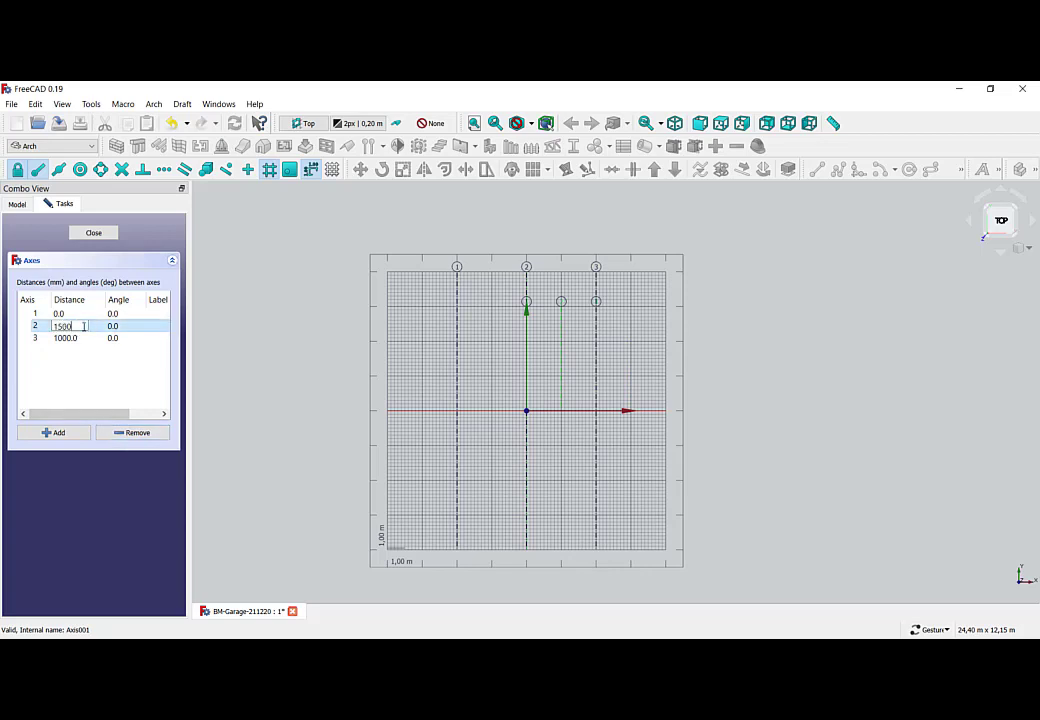
click(75, 341)
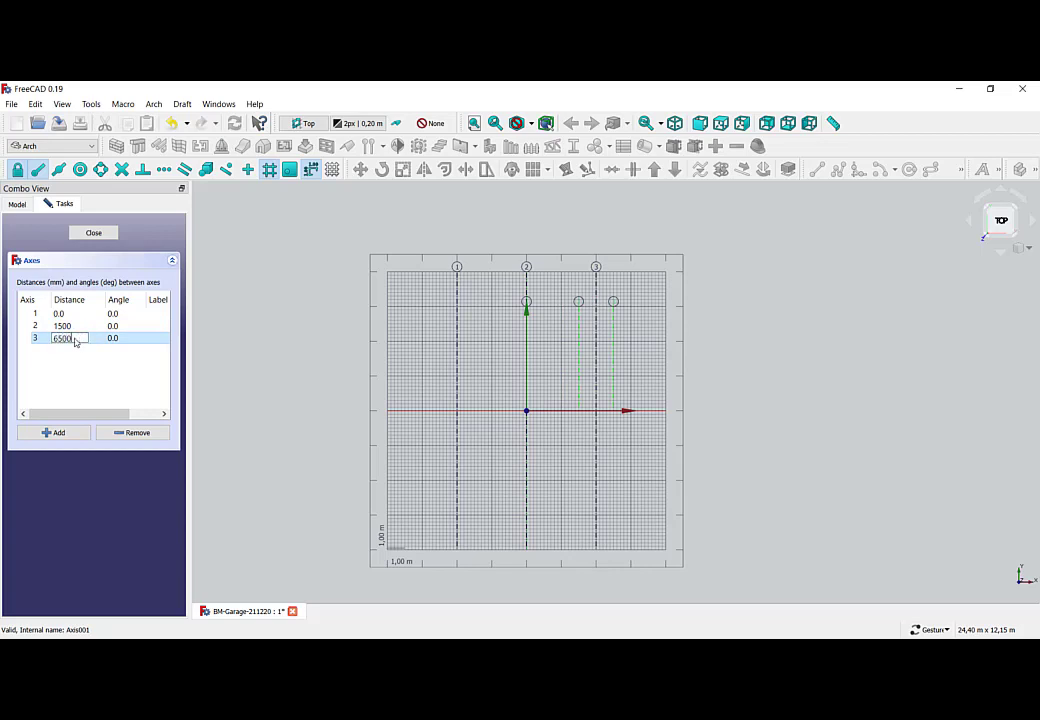
click(93, 233)
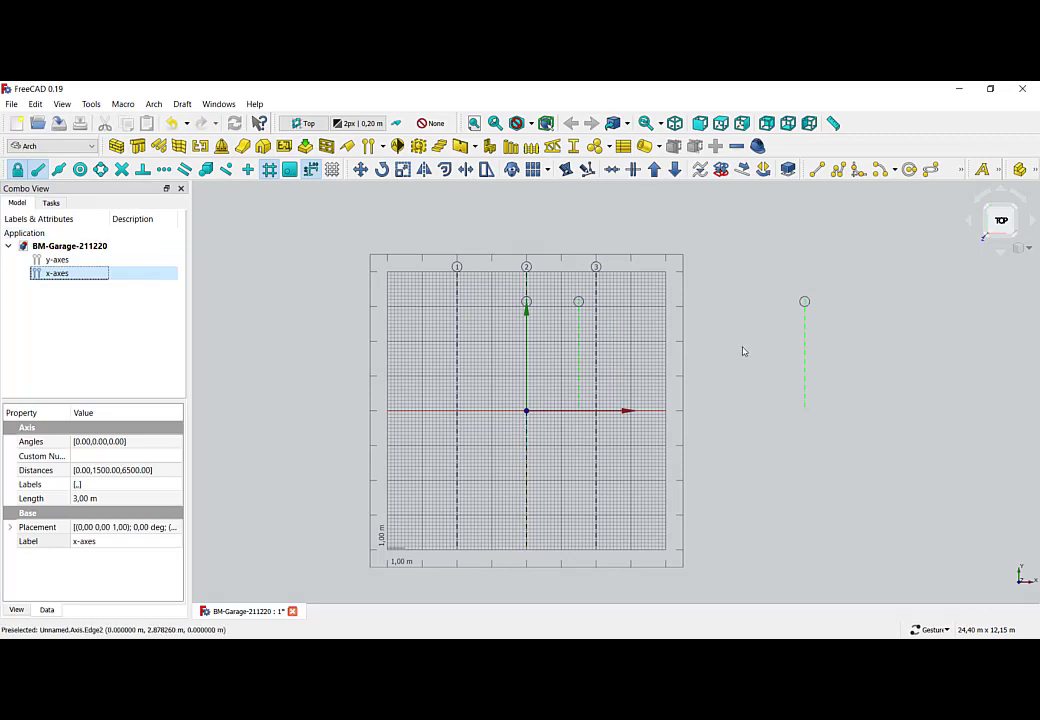
click(500, 275)
Rotate the x-axes set by 90 degrees about the upper end of its axis 2
scroll(500, 275, up, 2)
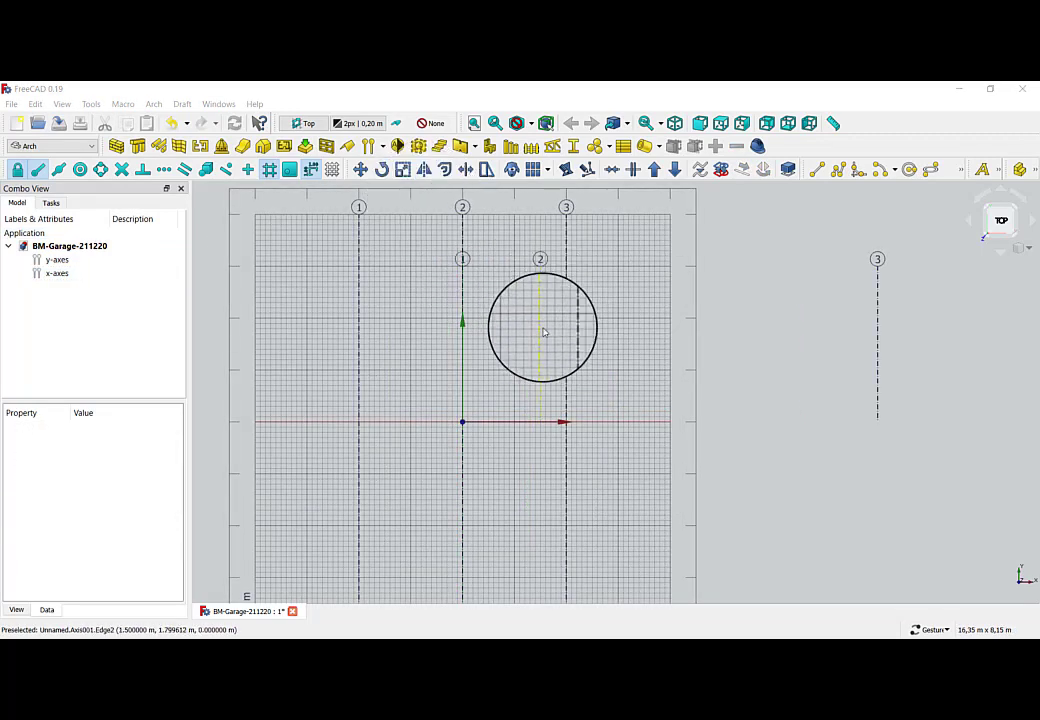
click(541, 334)
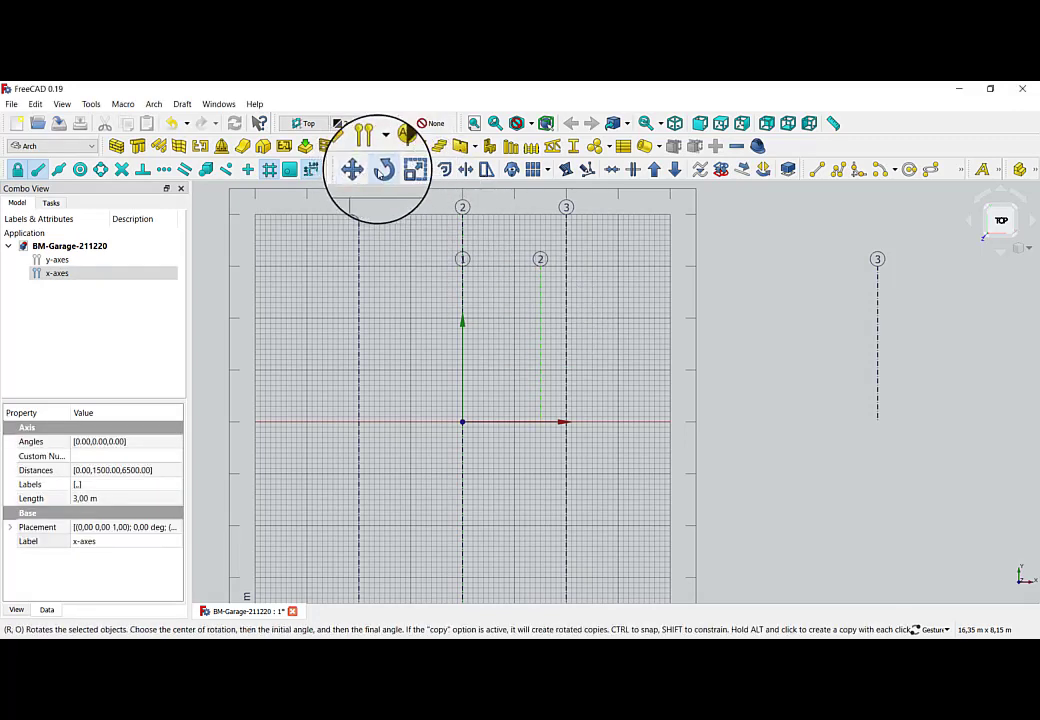
click(382, 169)
click(539, 330)
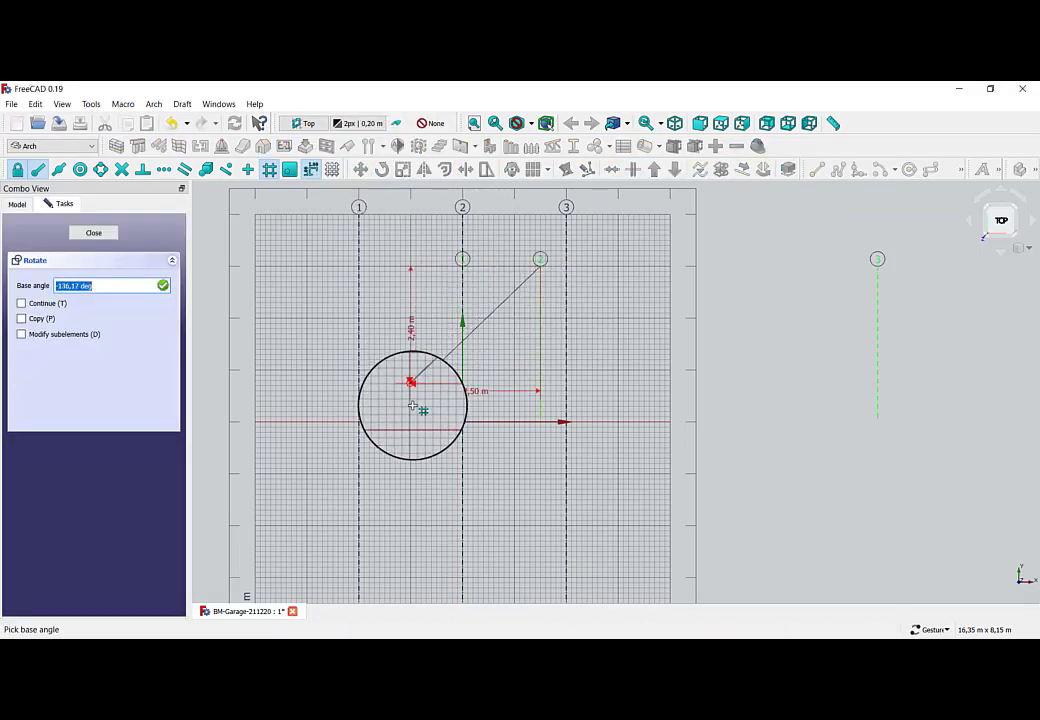
click(411, 421)
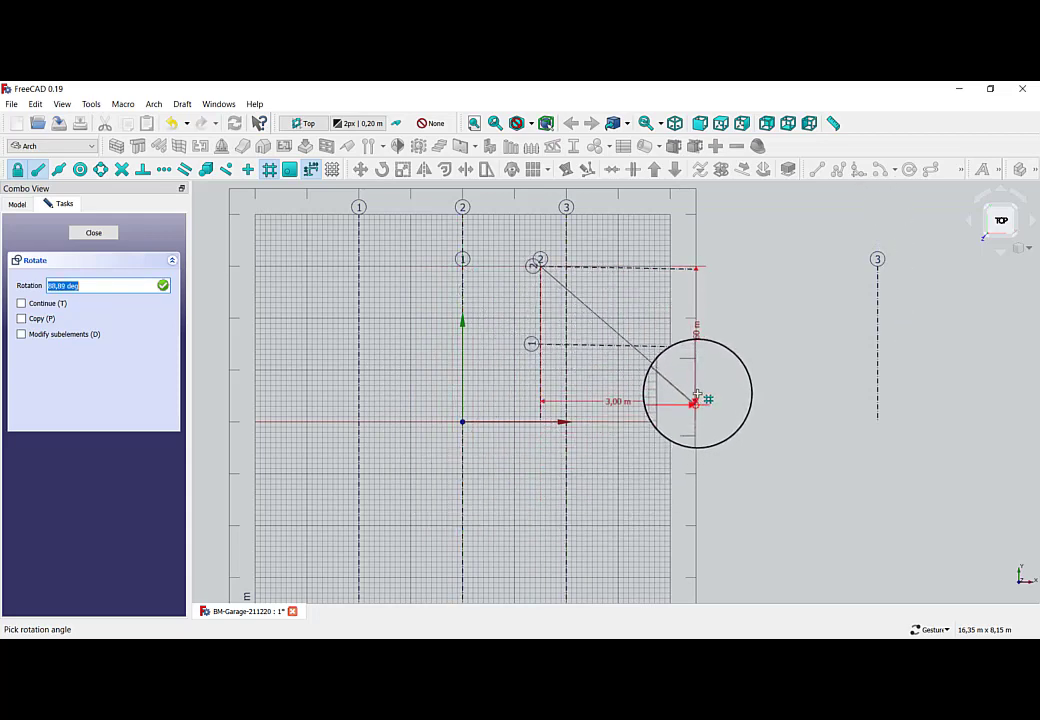
click(698, 396)
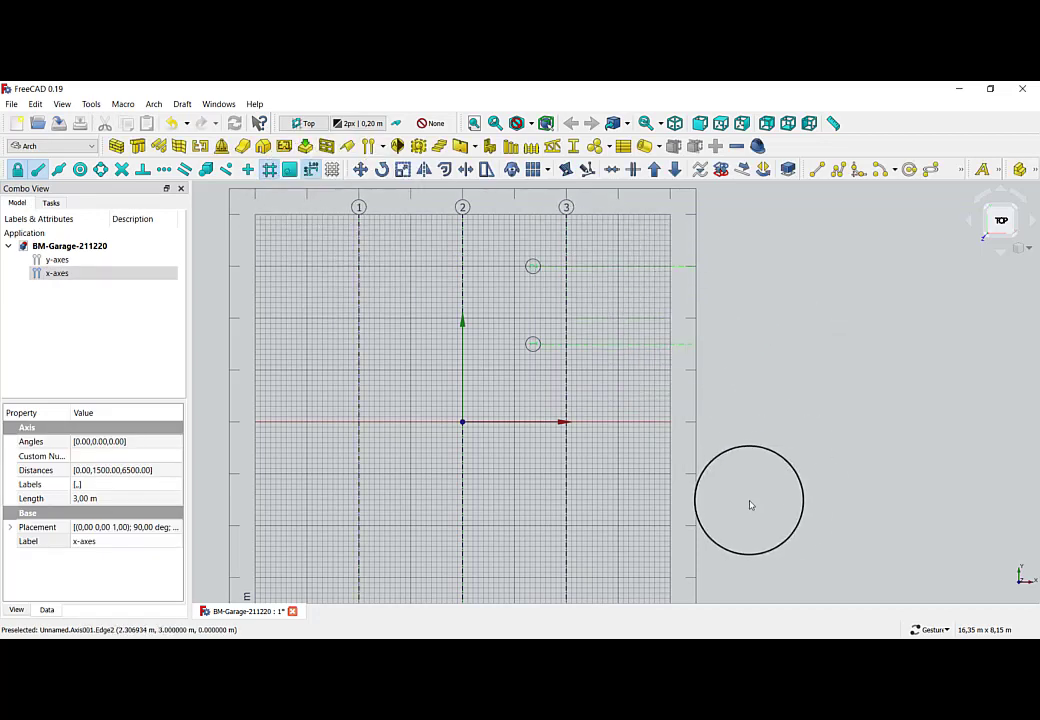
click(750, 504)
Move the x-axes set so its axis 1 lies along the grid's lower edge and set the axis length to 8 m
click(596, 344)
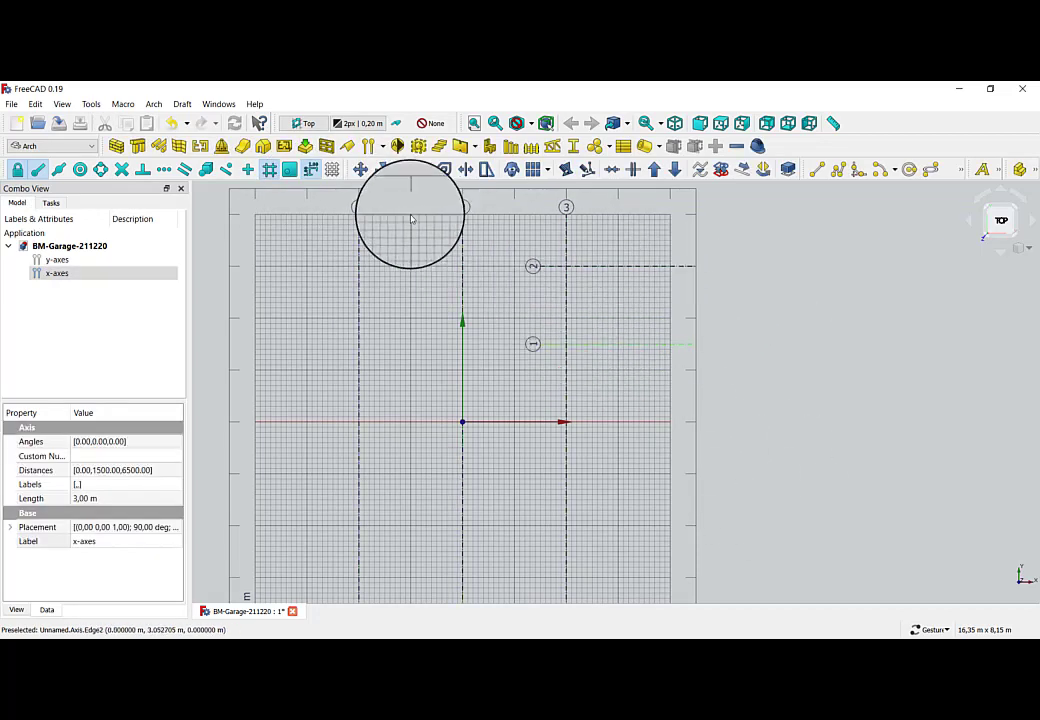
click(360, 169)
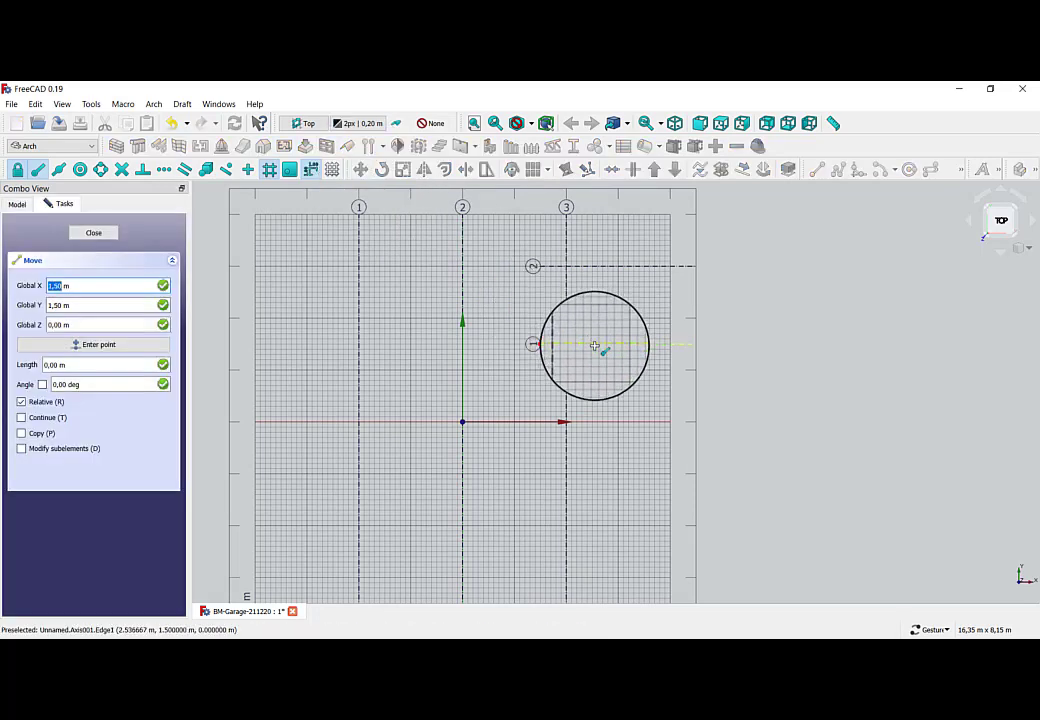
click(598, 345)
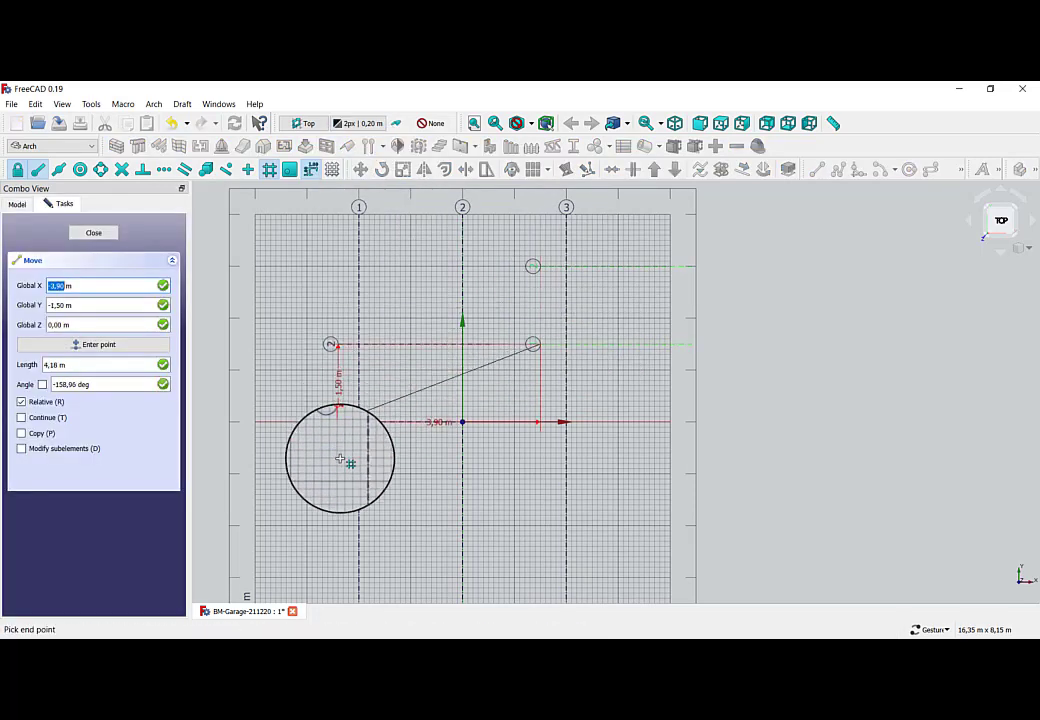
scroll(343, 497, down, 3)
right_drag(340, 508, 378, 373)
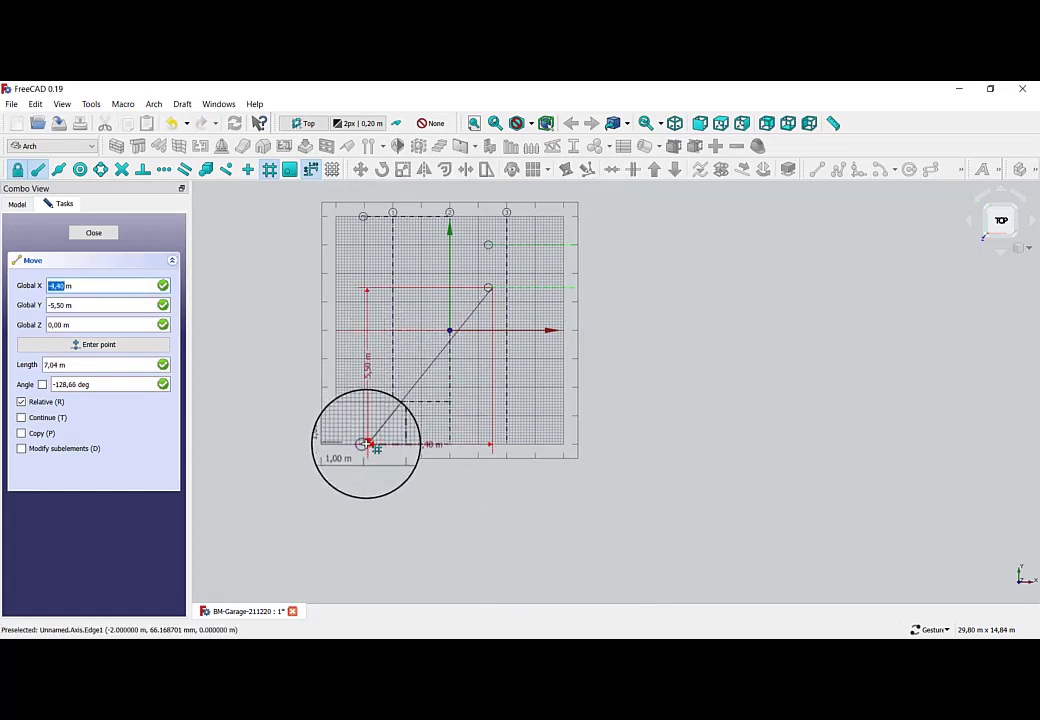
click(370, 443)
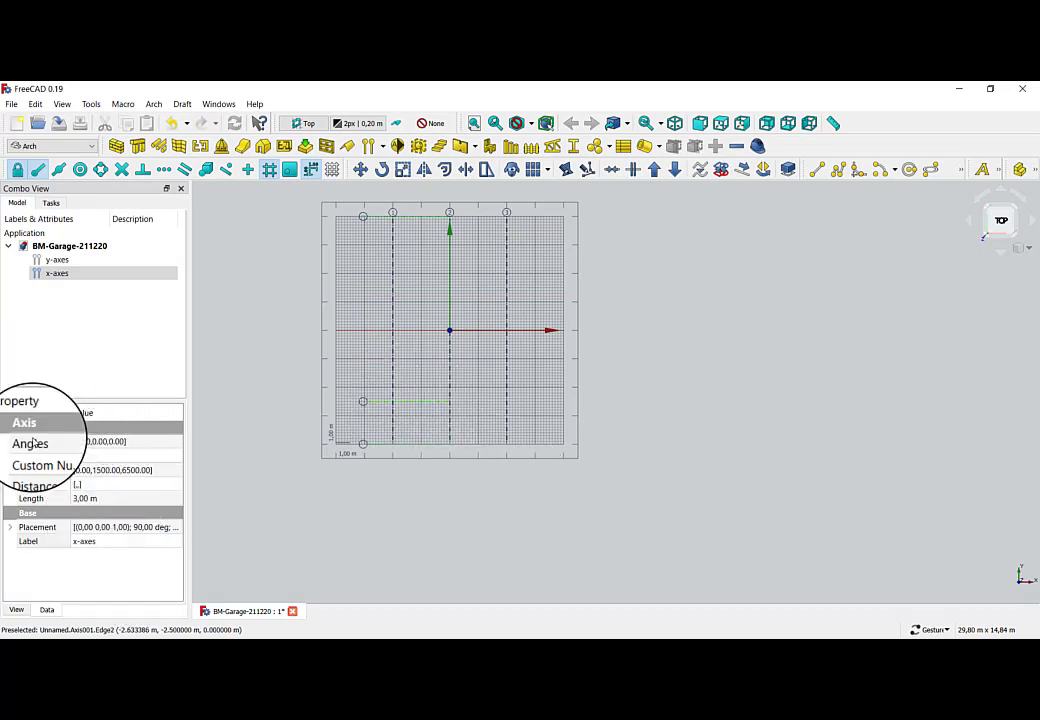
click(120, 498)
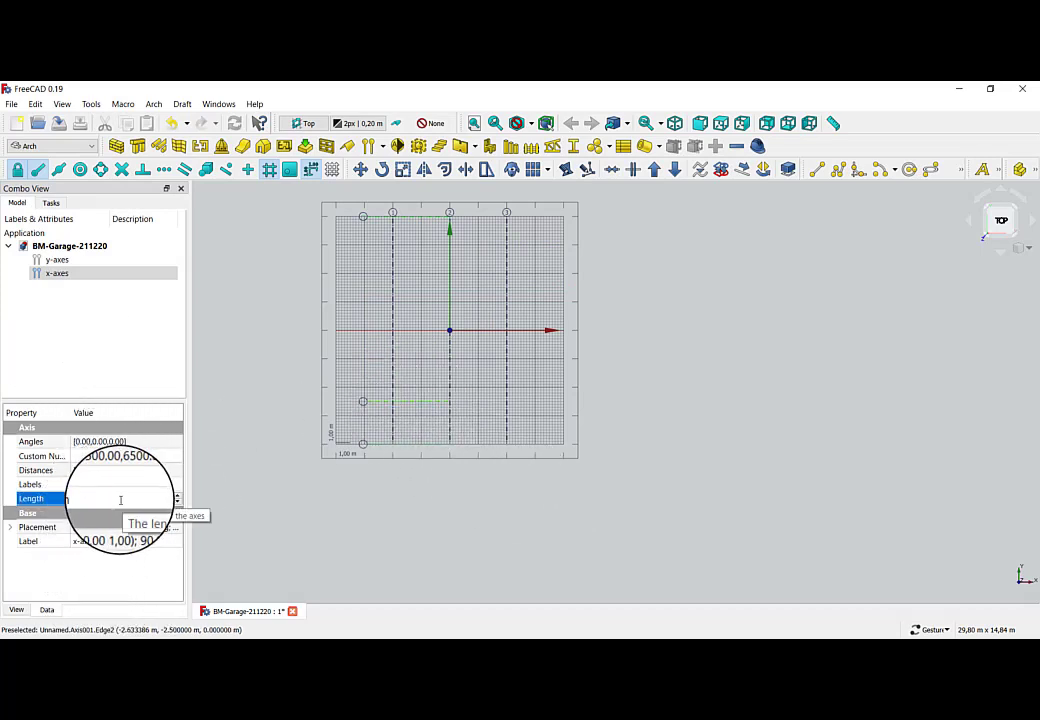
click(317, 537)
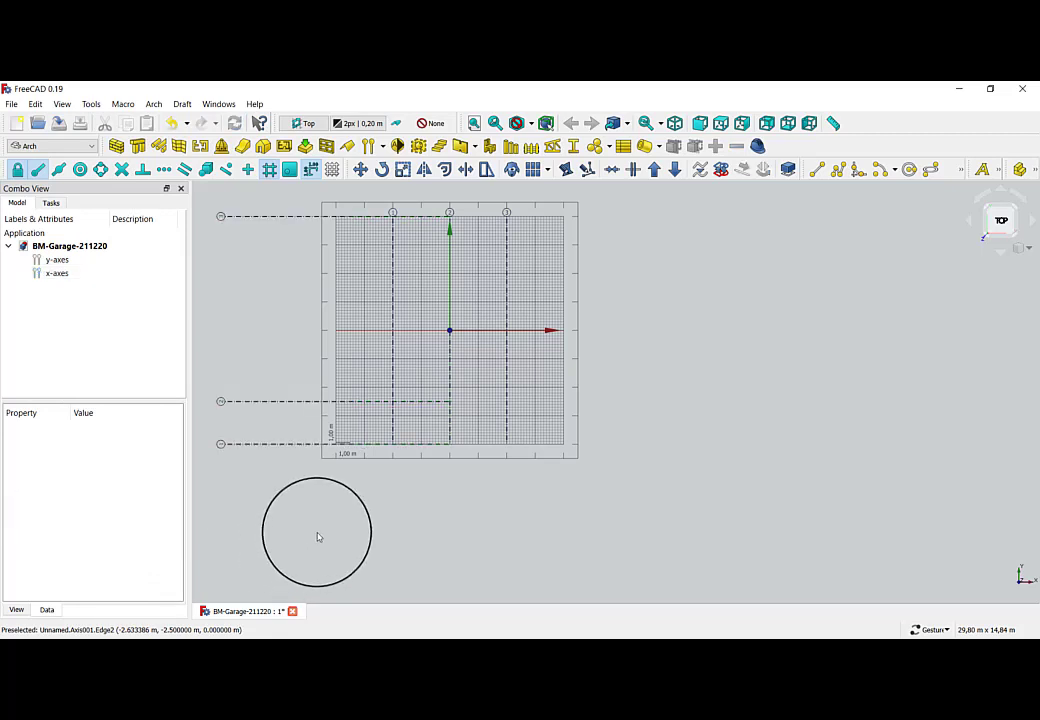
Move the x-axes set along the X direction until its axes end at the grid's right edge
click(362, 170)
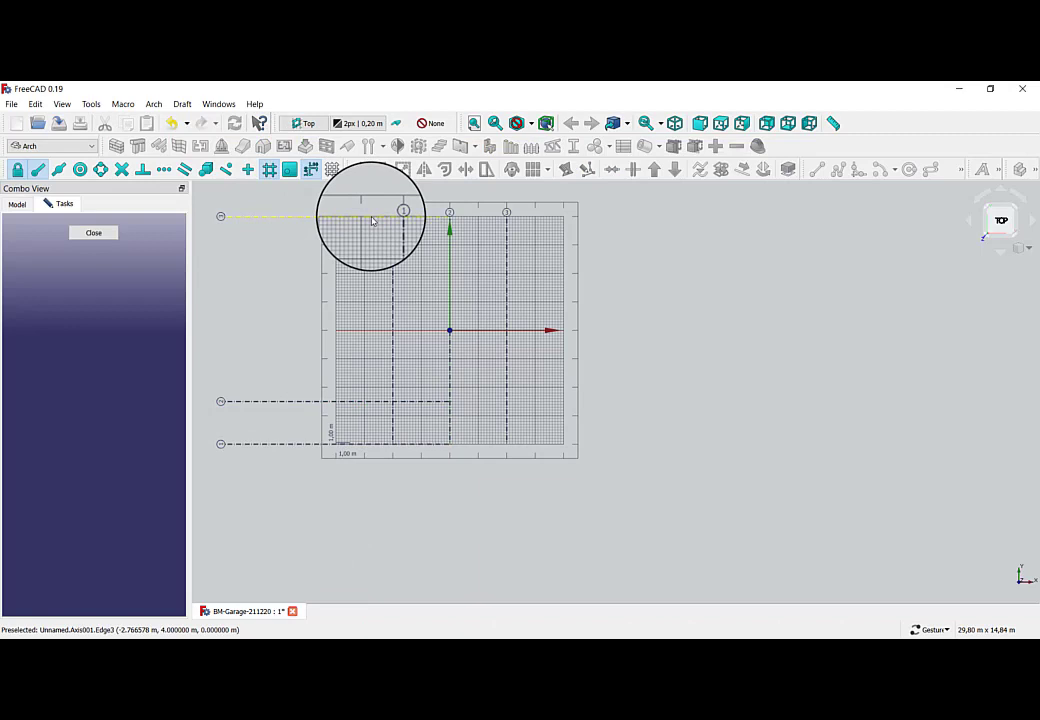
click(372, 220)
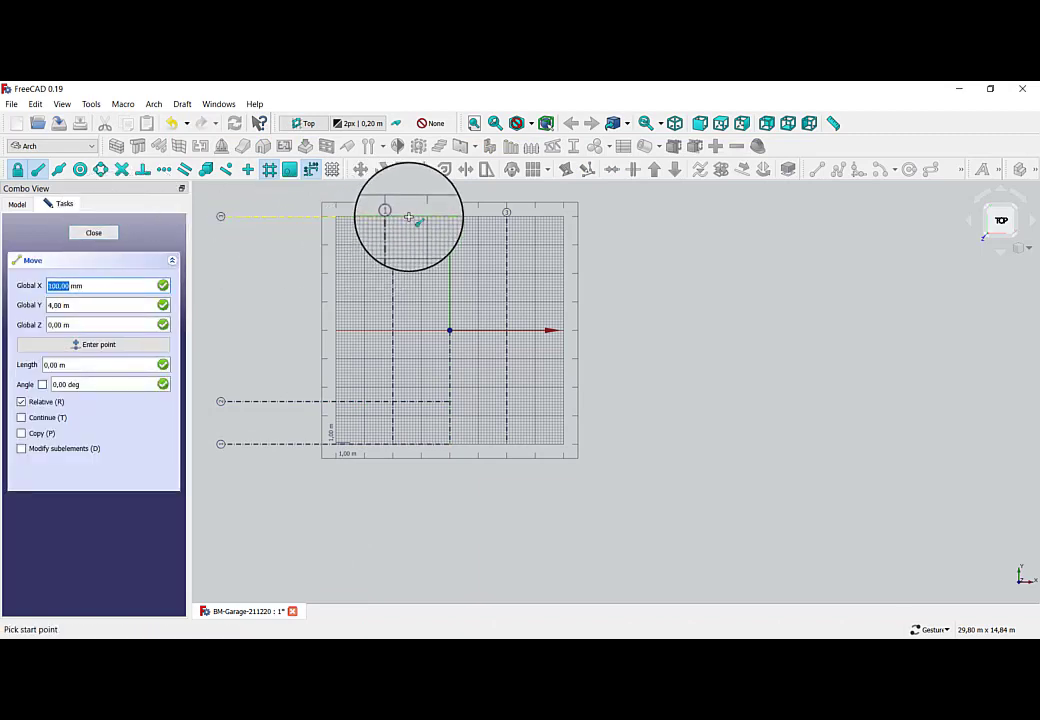
click(450, 217)
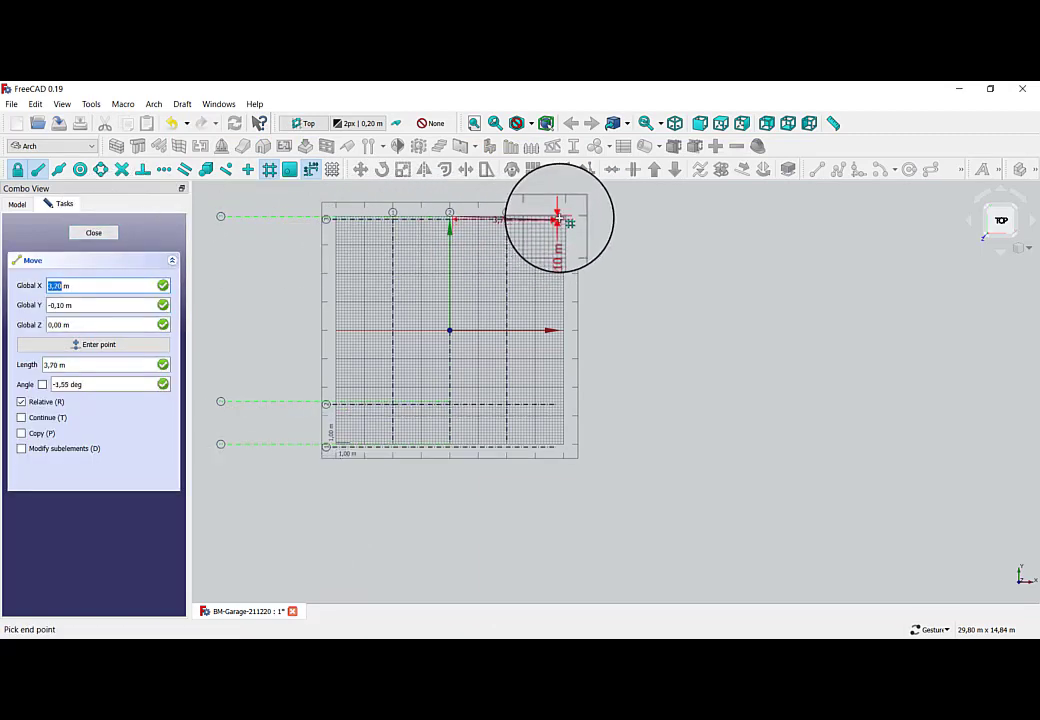
key(x)
scroll(562, 216, up, 6)
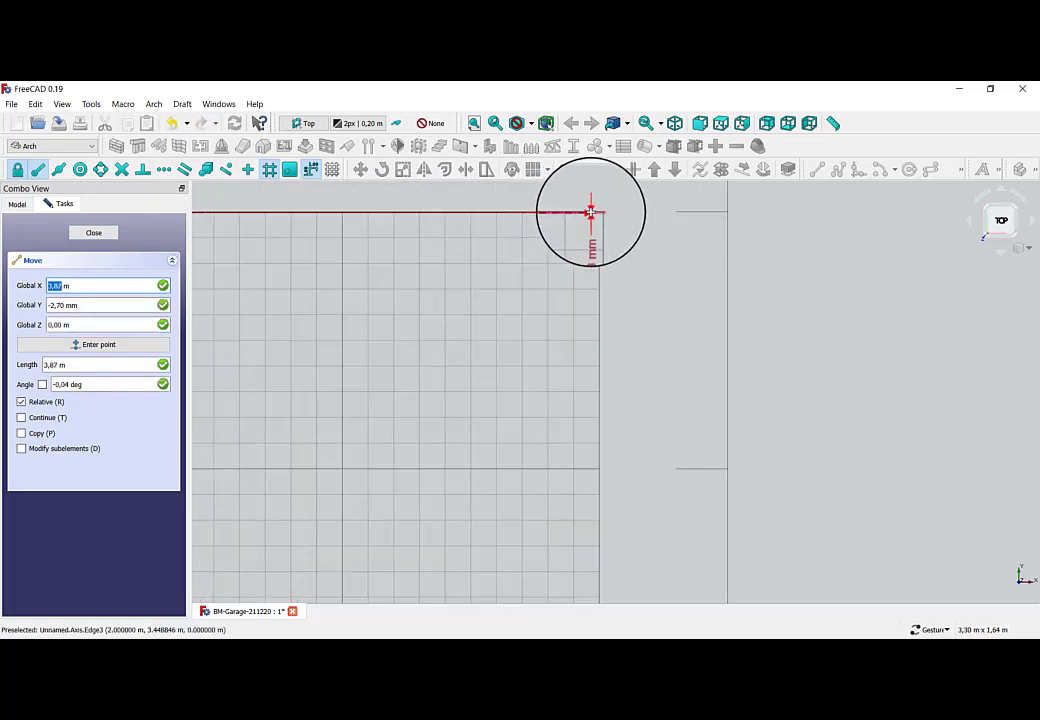
click(591, 213)
scroll(534, 262, down, 5)
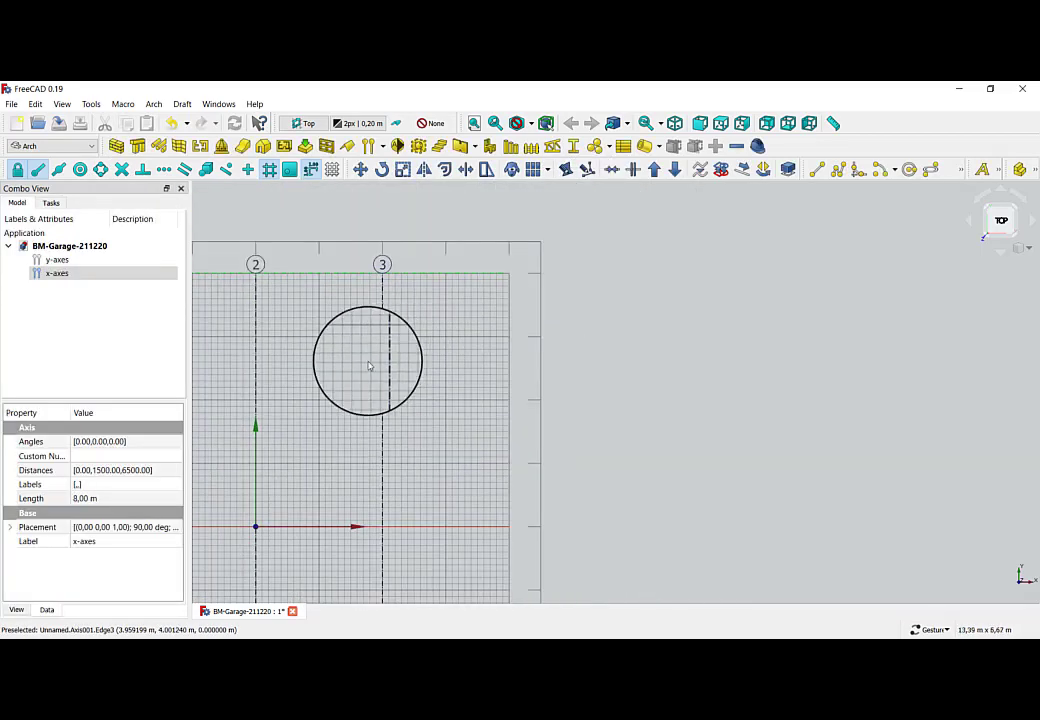
scroll(624, 370, down, 4)
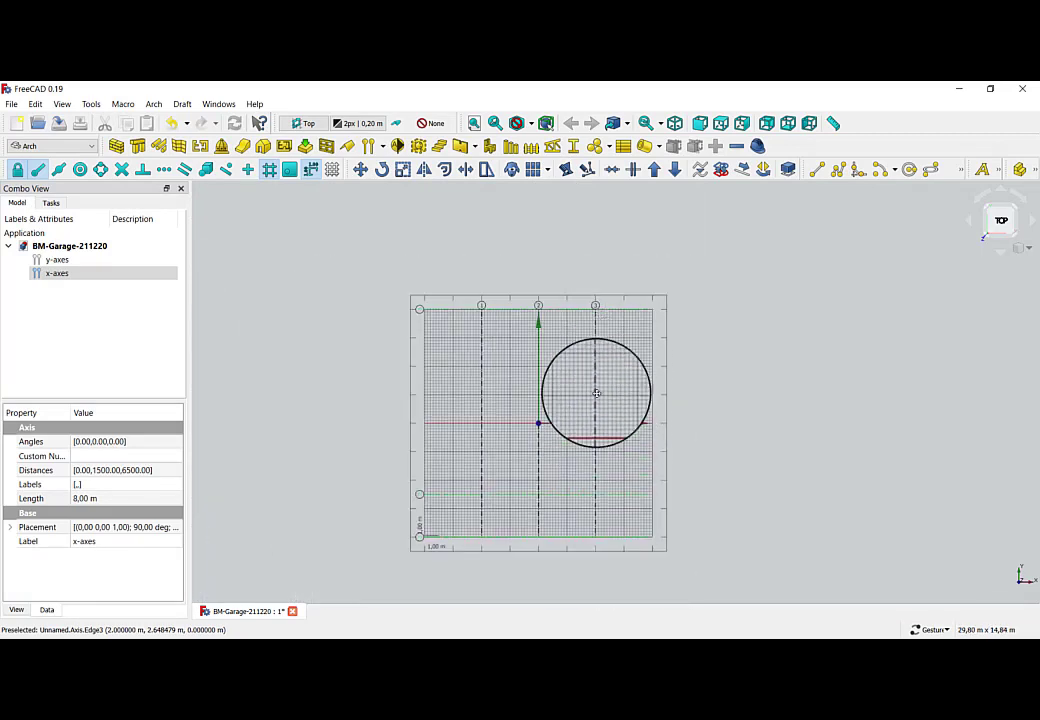
click(690, 352)
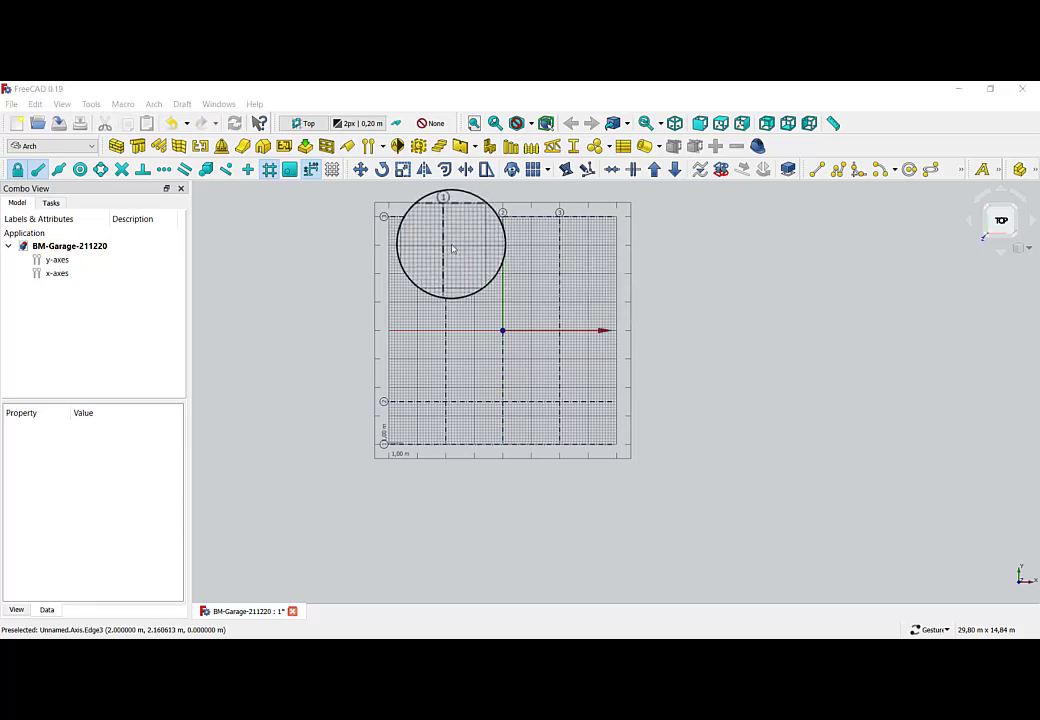
Create an axis system from the y-axes and x-axes sets
click(57, 262)
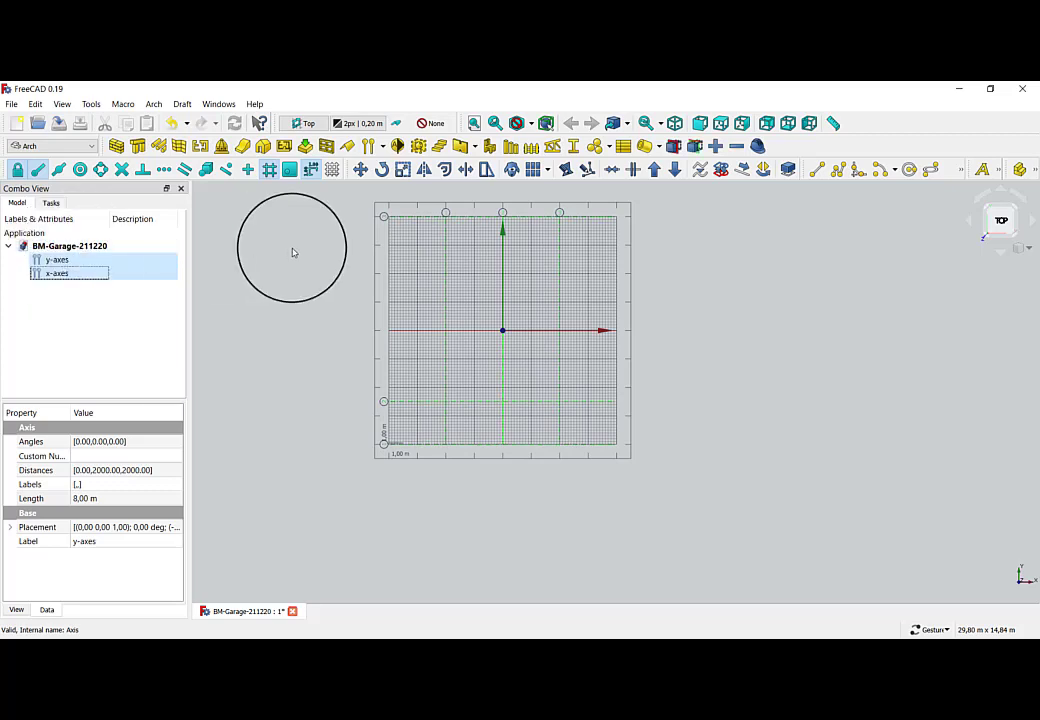
click(378, 147)
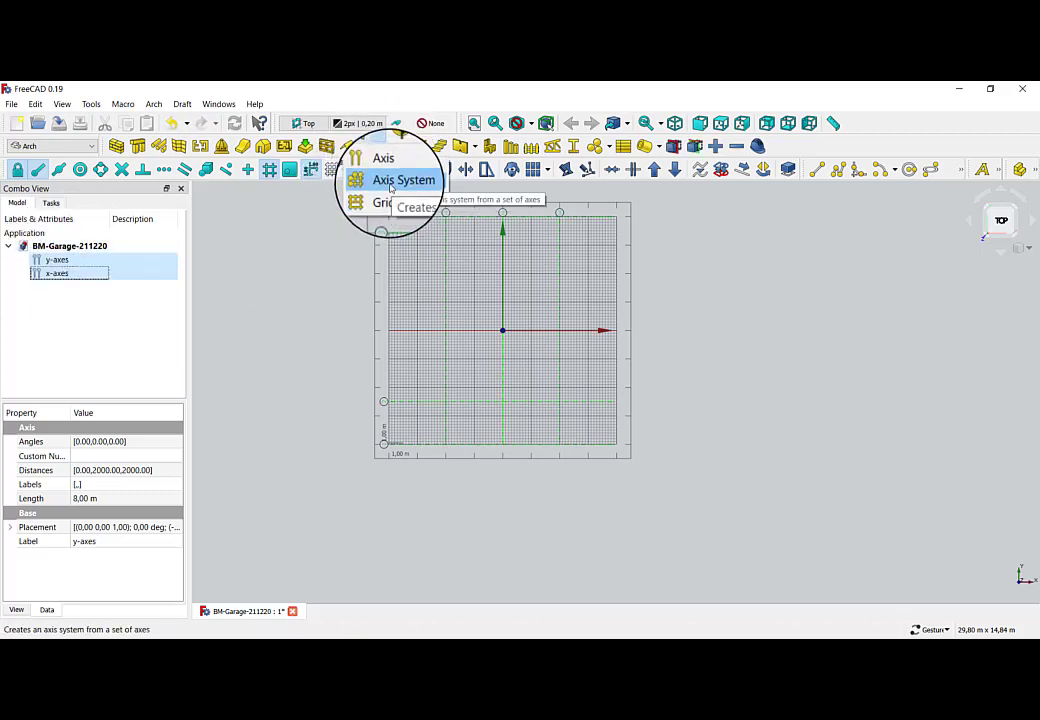
click(400, 177)
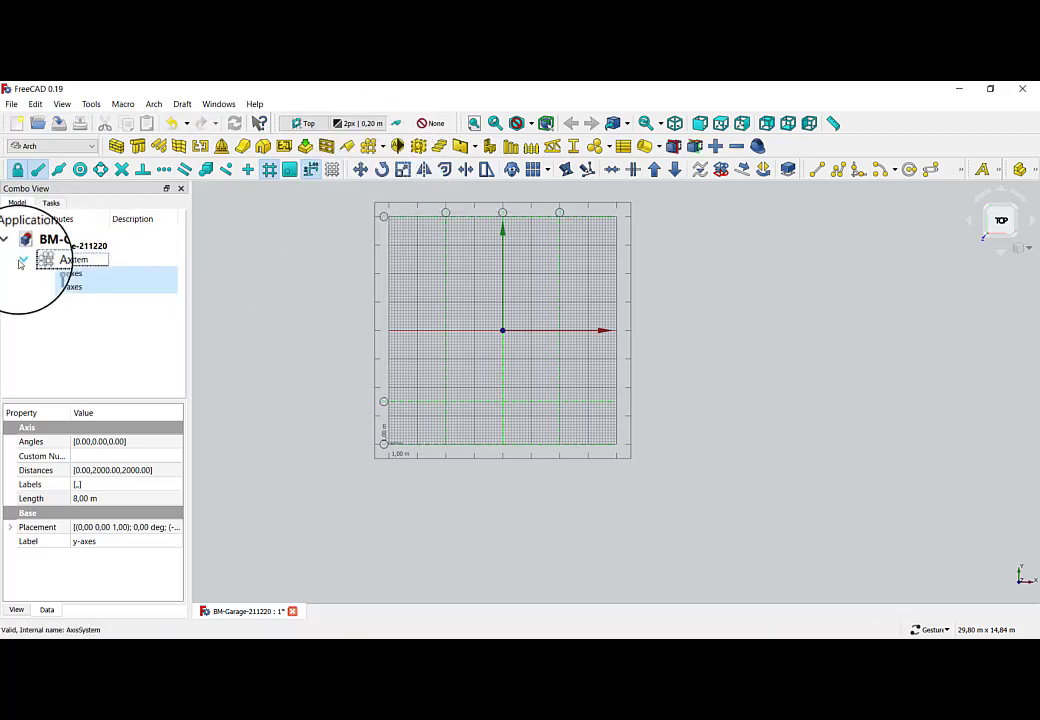
click(813, 415)
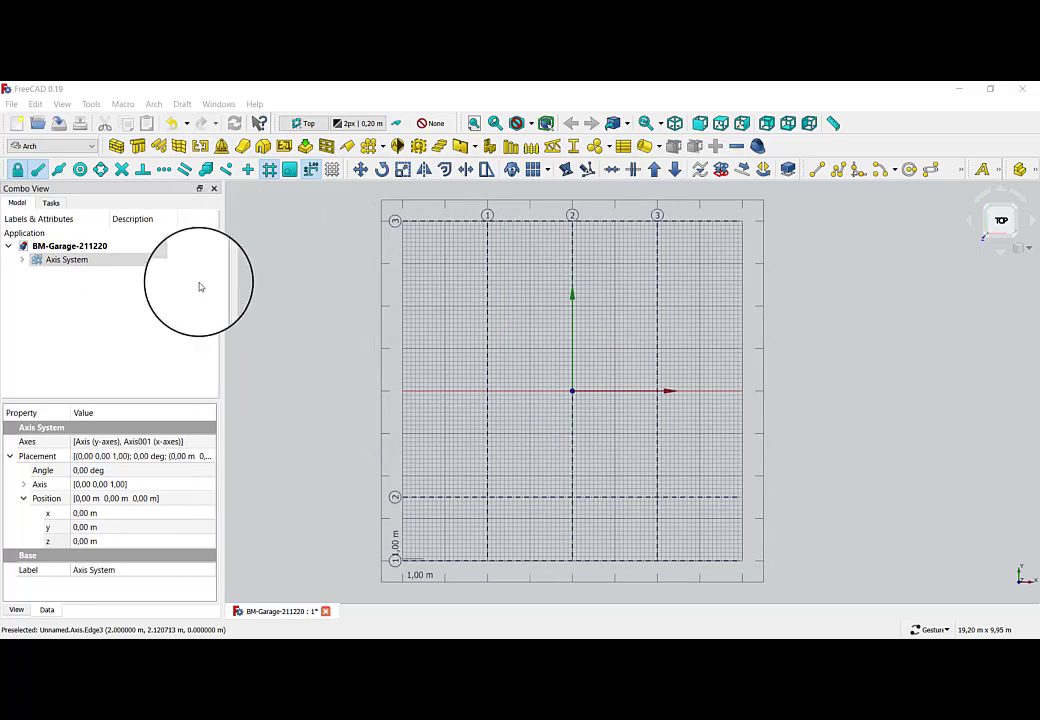
Add a building part labelled Base and check its level marker up close in isometric view
click(86, 285)
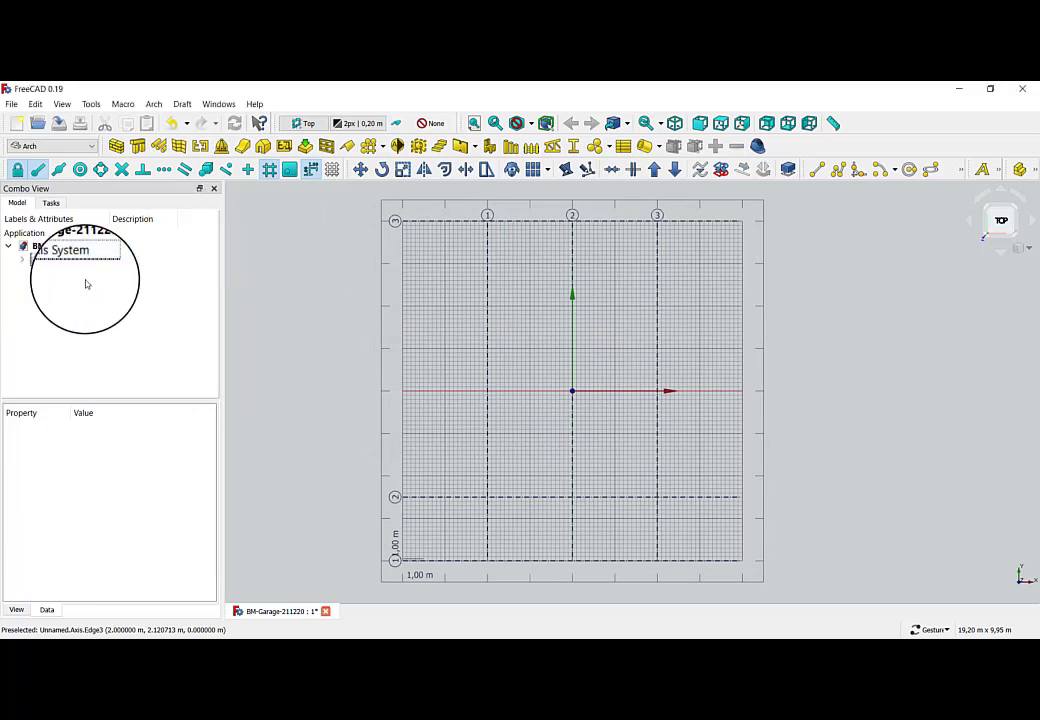
click(201, 146)
click(78, 274)
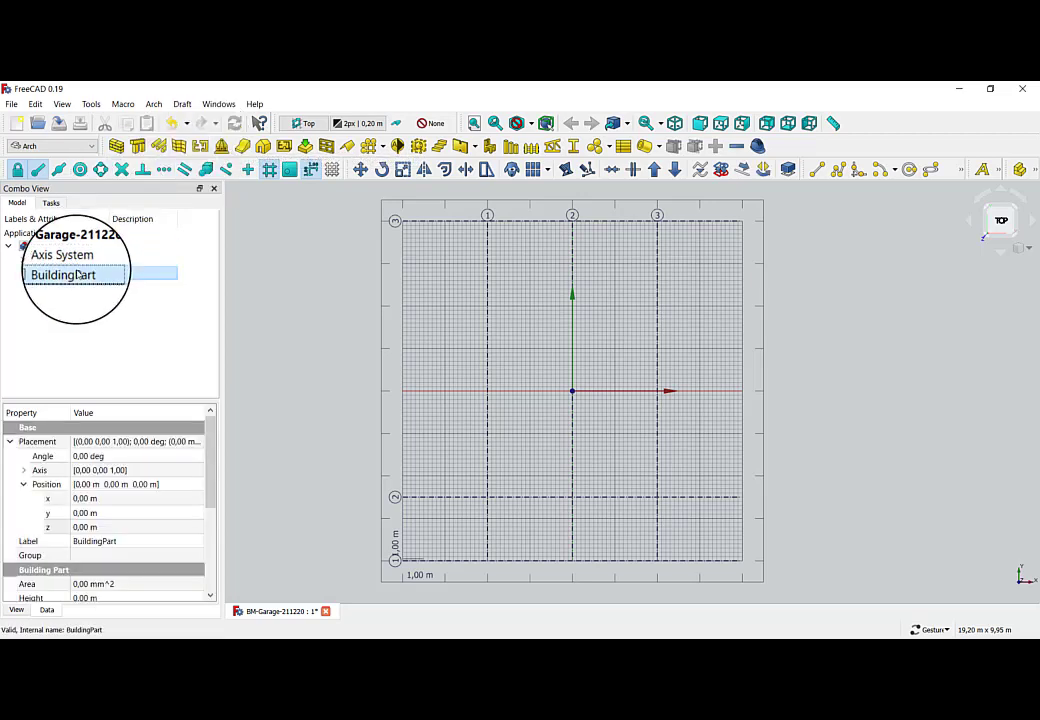
click(118, 542)
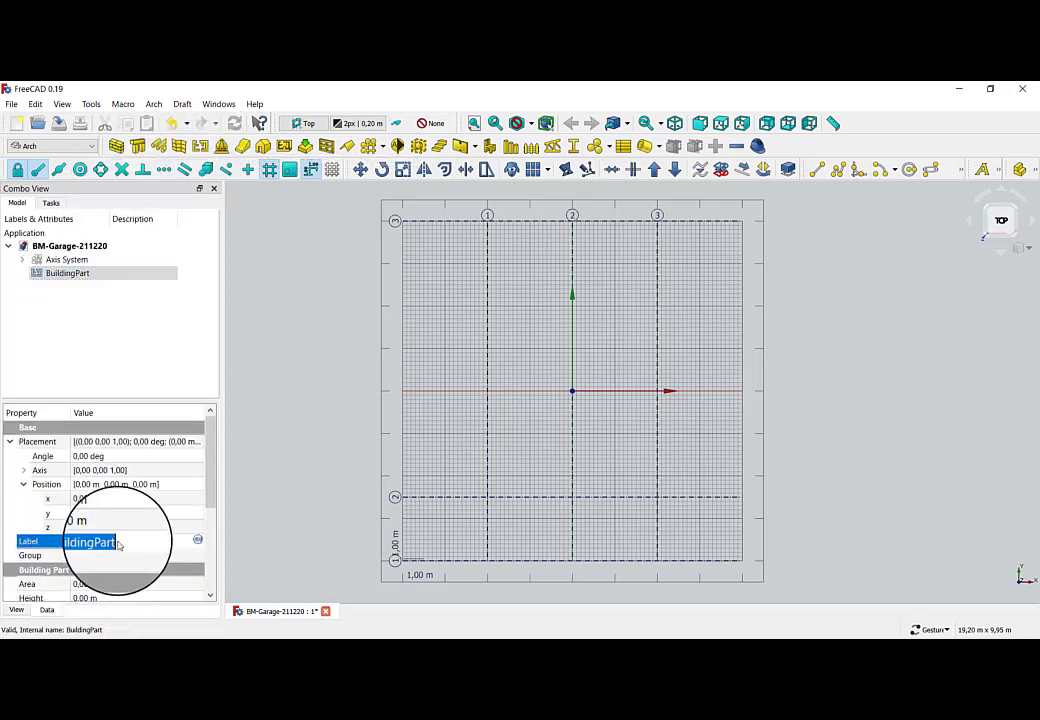
click(107, 533)
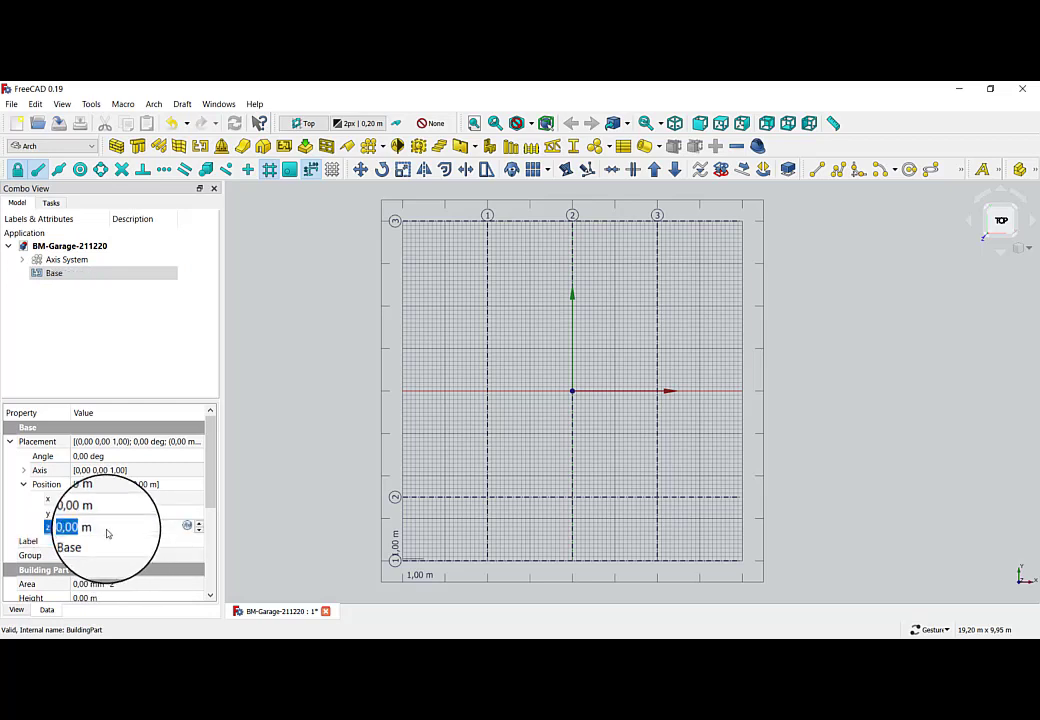
click(677, 124)
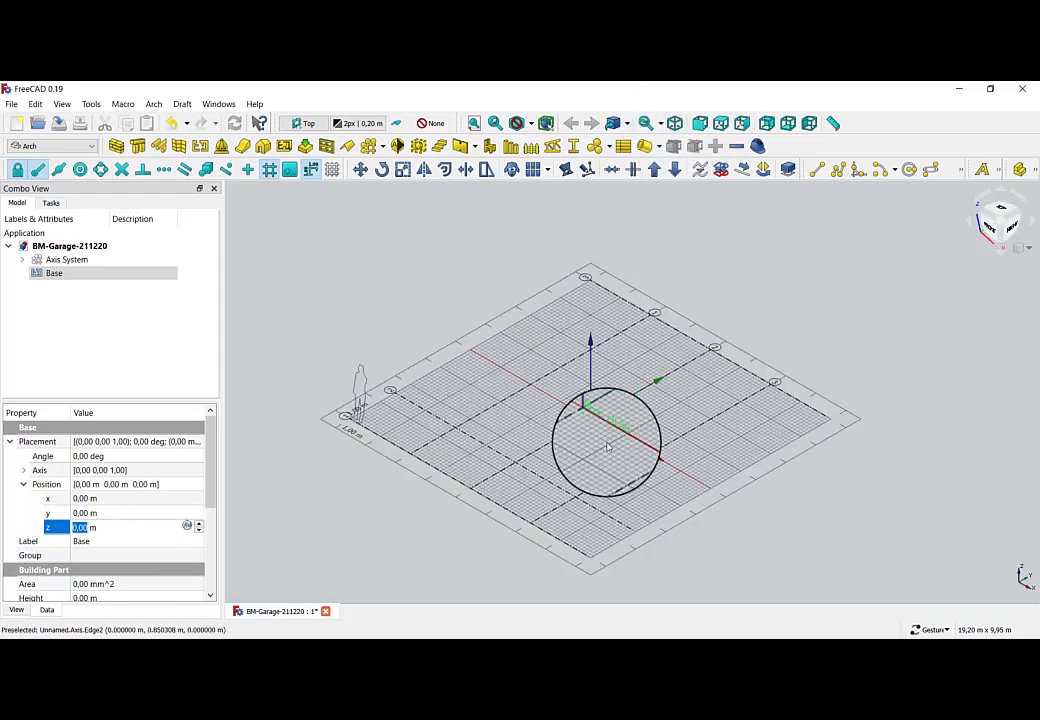
scroll(640, 441, up, 4)
scroll(641, 443, up, 3)
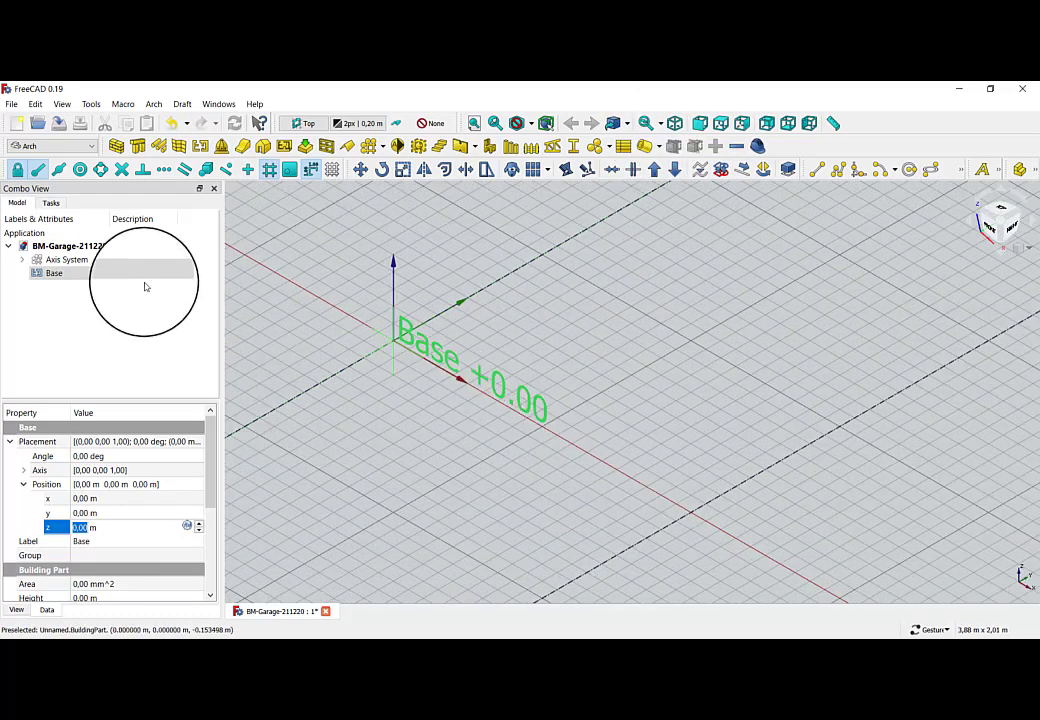
click(290, 348)
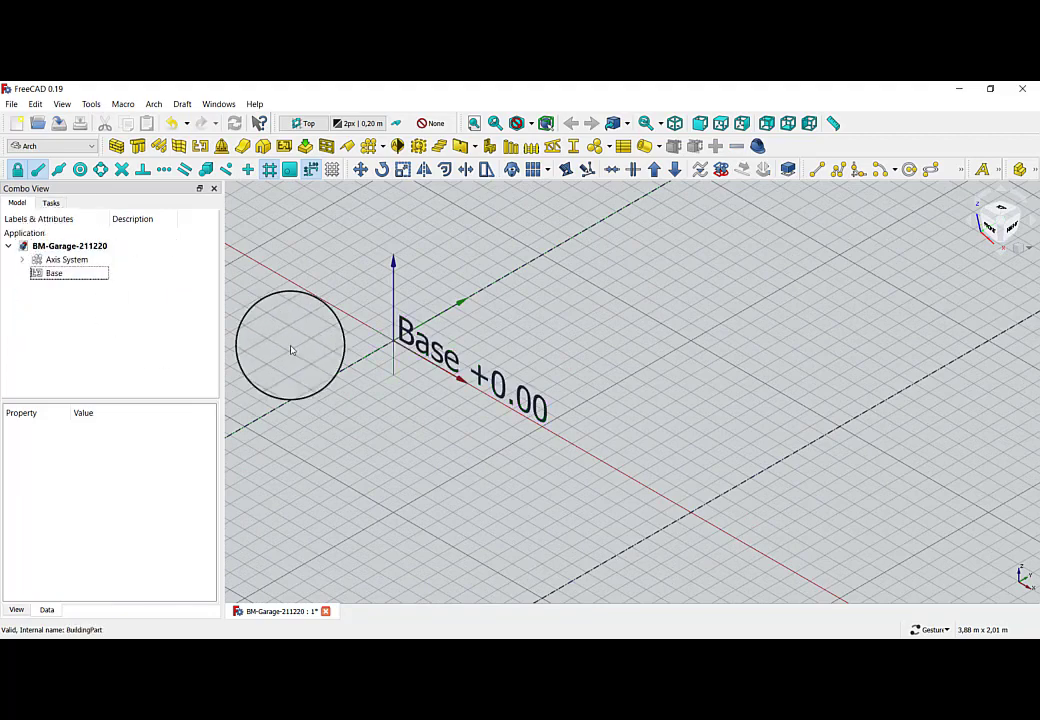
Add a second building part labelled 1 Floor and set its z position to 3 m
scroll(406, 362, down, 4)
right_drag(407, 367, 580, 411)
scroll(606, 440, down, 3)
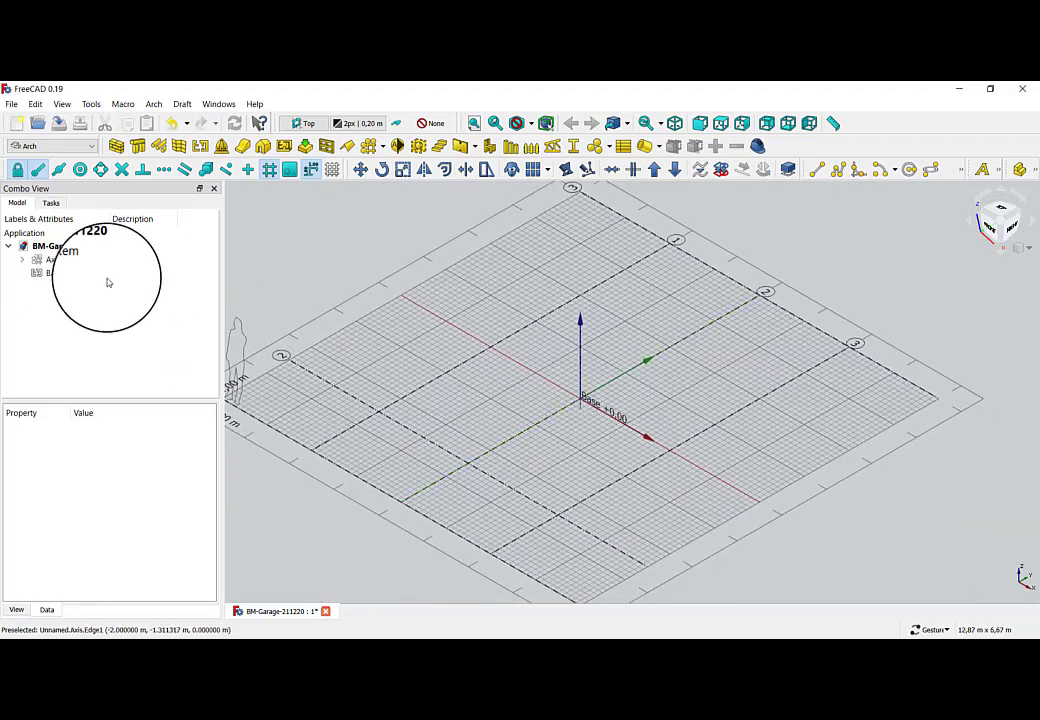
click(201, 146)
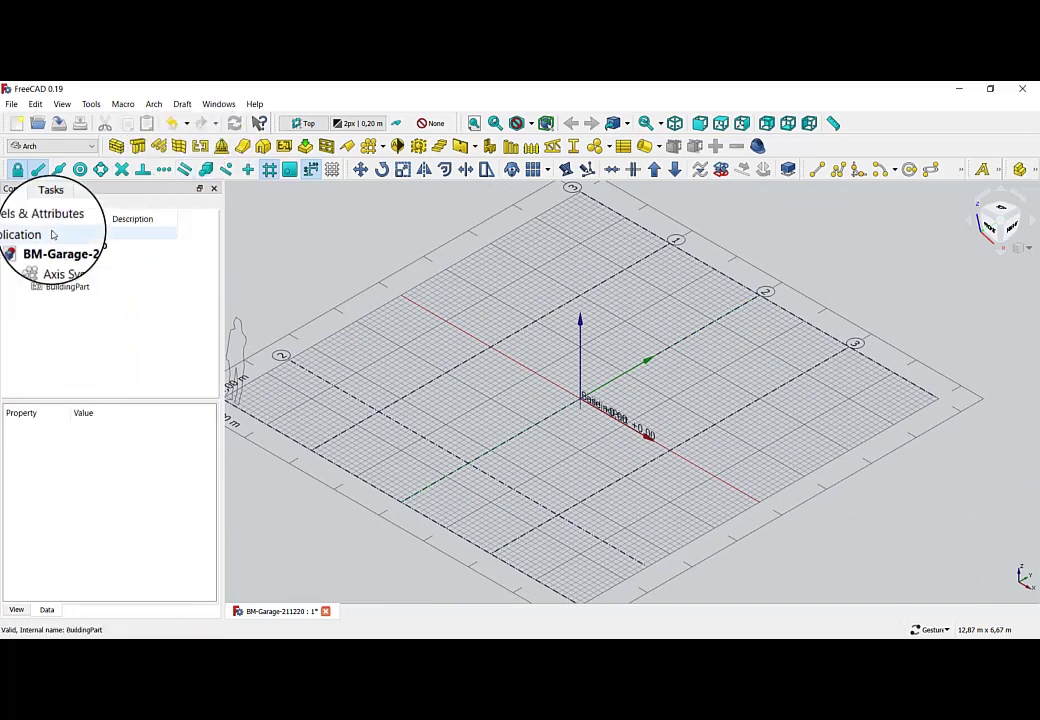
click(75, 286)
click(118, 543)
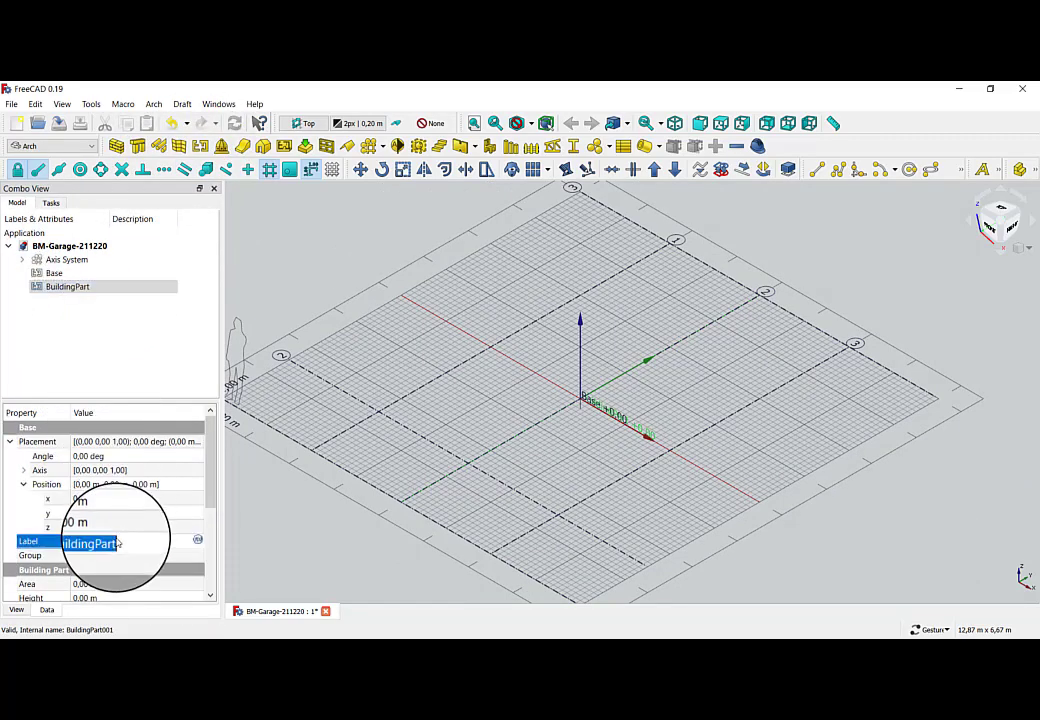
click(118, 528)
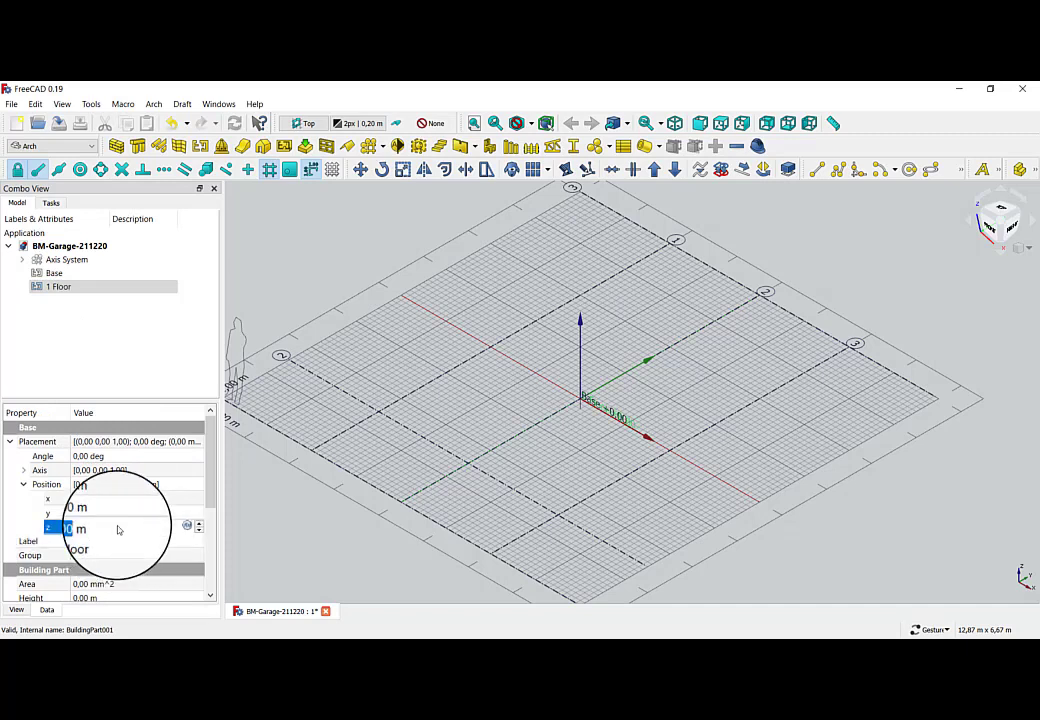
ctrl+click(90, 286)
Add a third building part labelled Roof and set its z position to 3.80 m
click(205, 150)
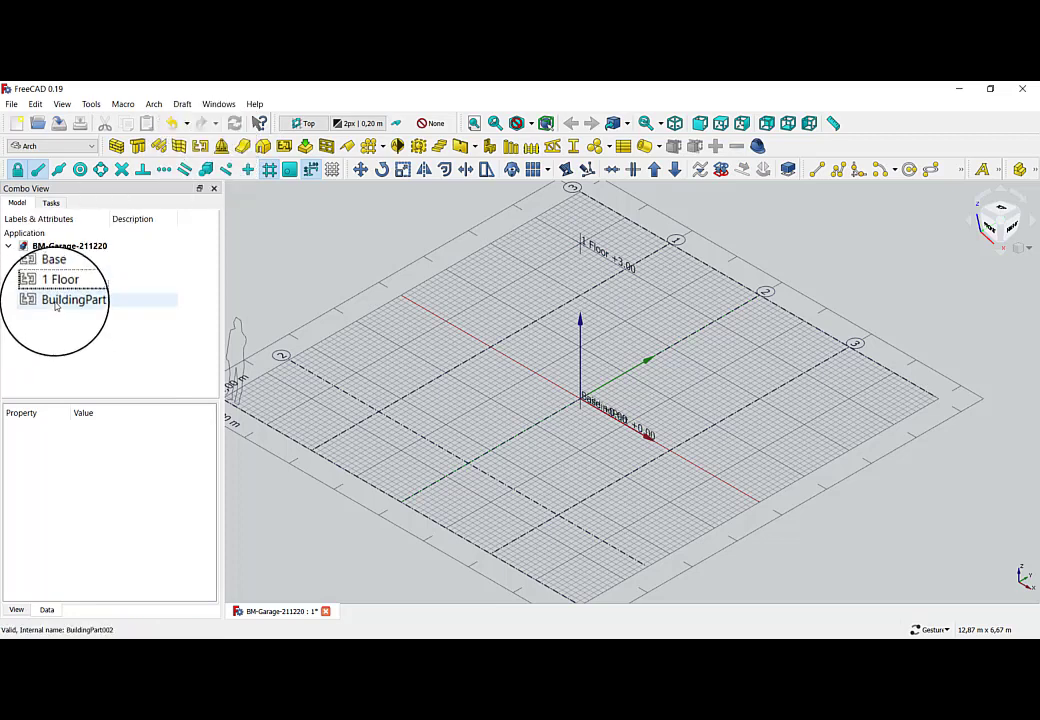
click(67, 300)
click(113, 542)
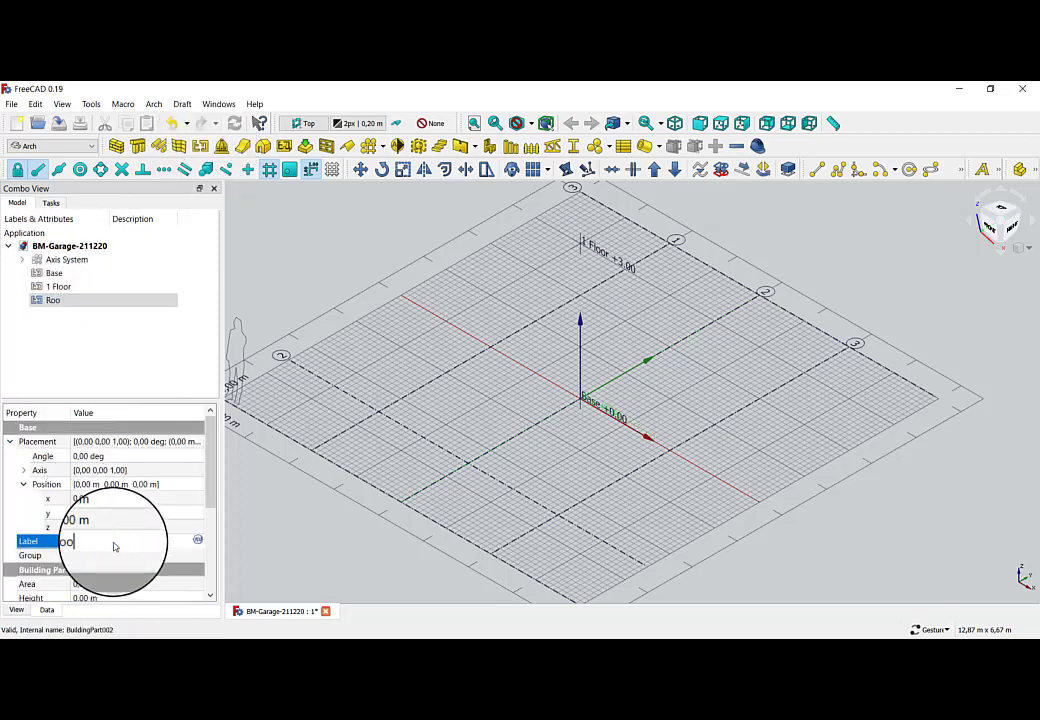
click(112, 528)
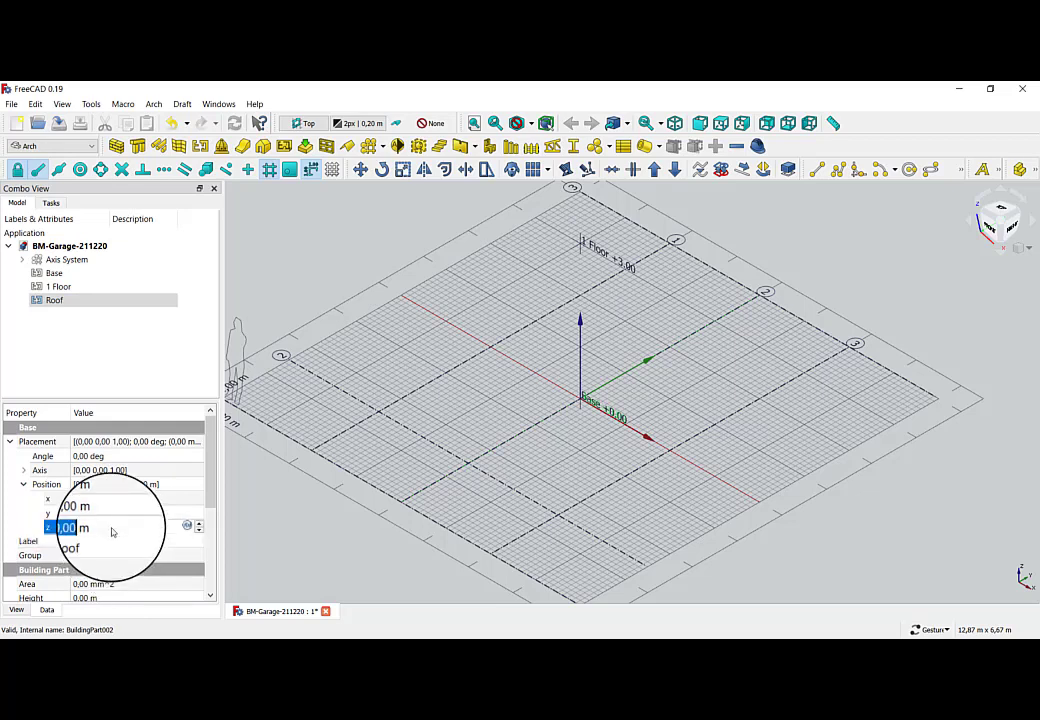
key(Return)
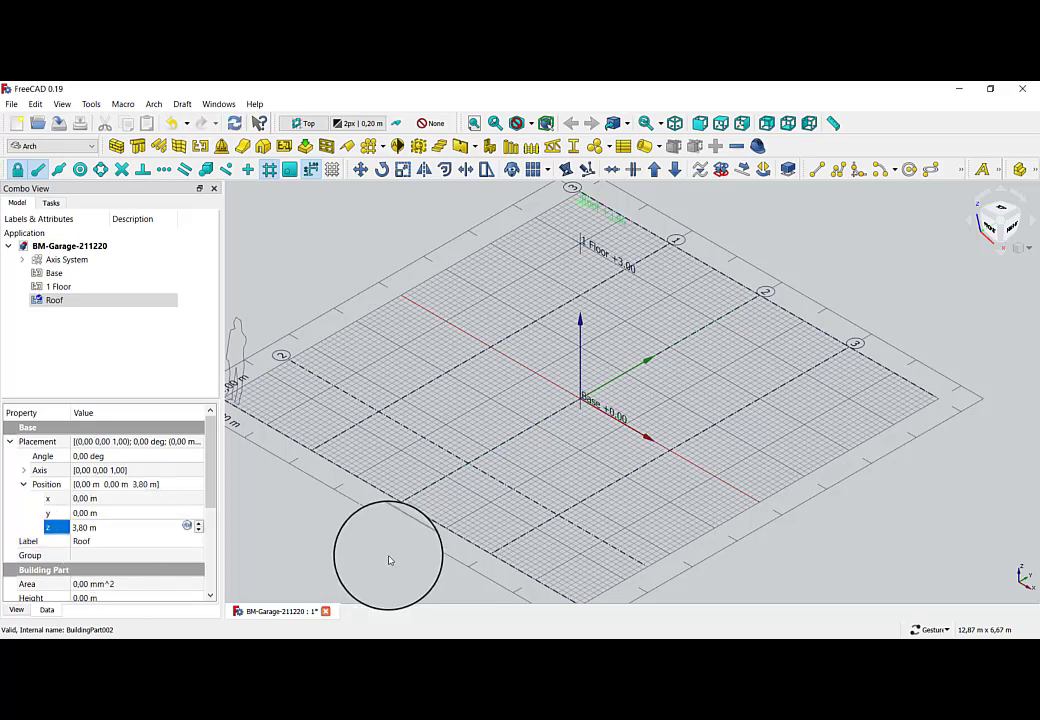
click(395, 548)
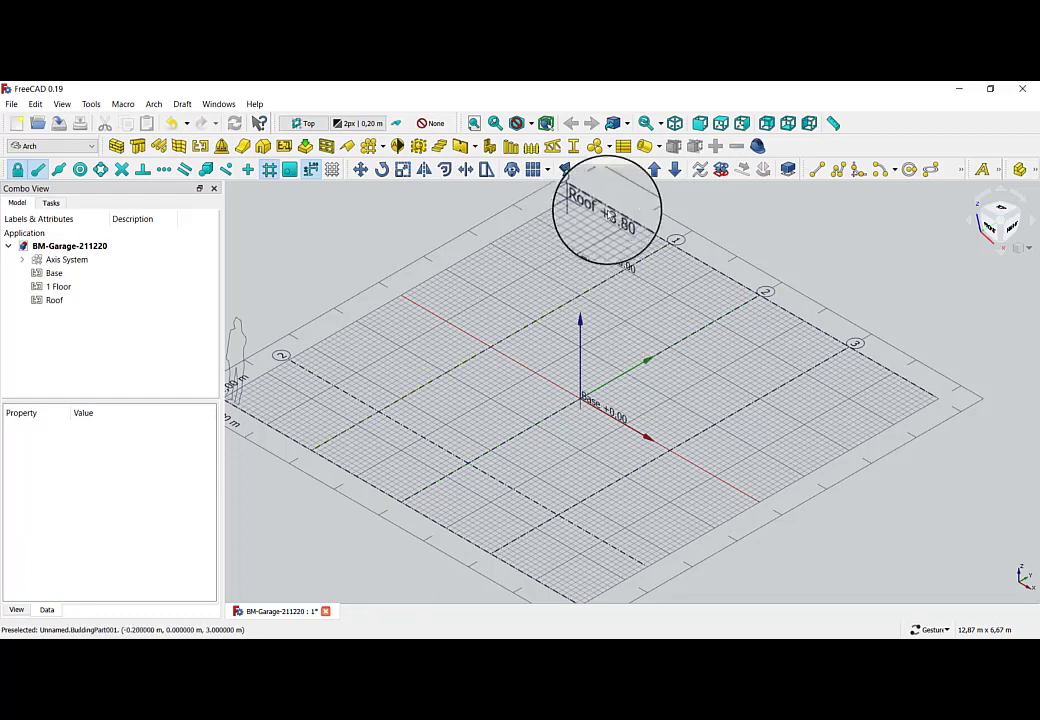
Check the three building levels in front and isometric views and save the garage document
click(701, 124)
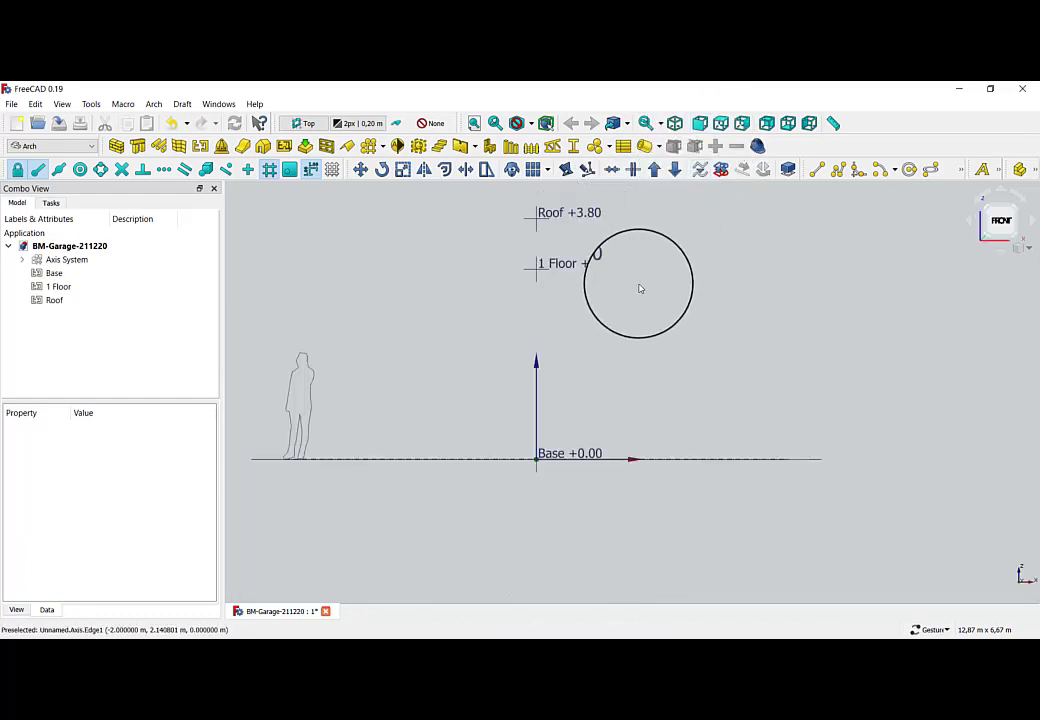
scroll(627, 320, down, 2)
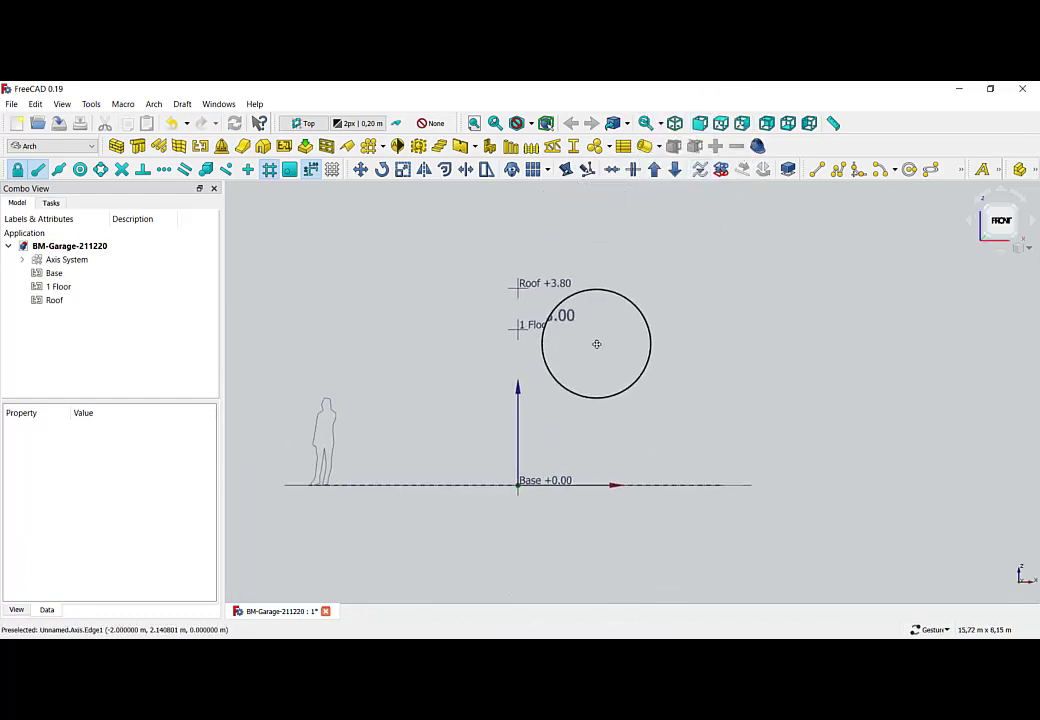
key(0)
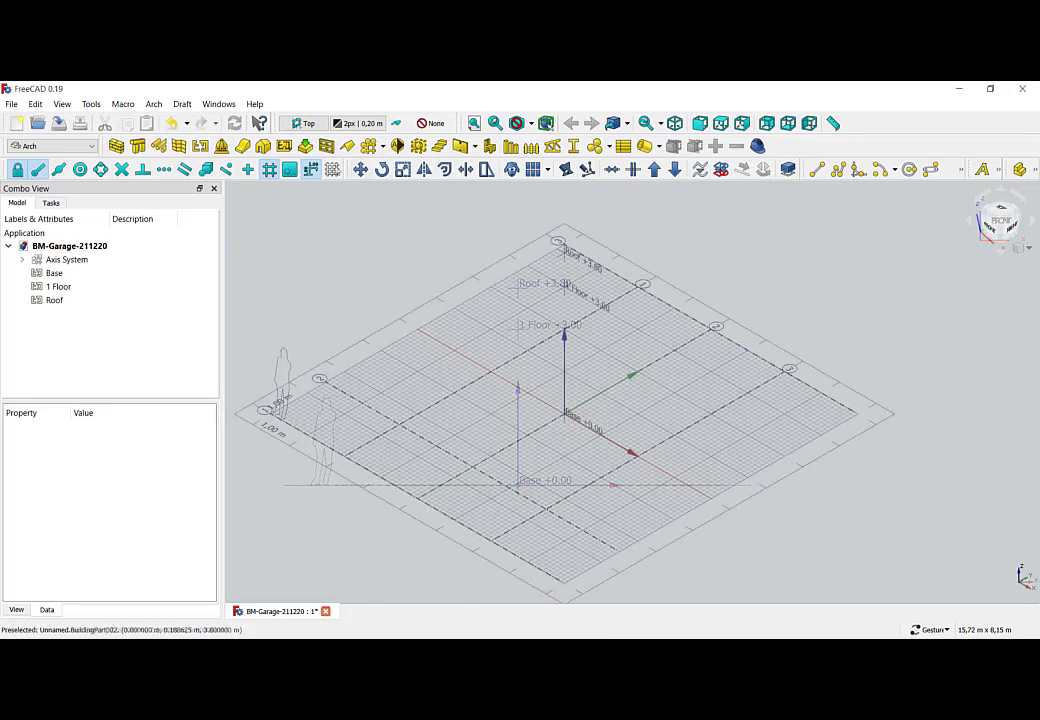
click(16, 104)
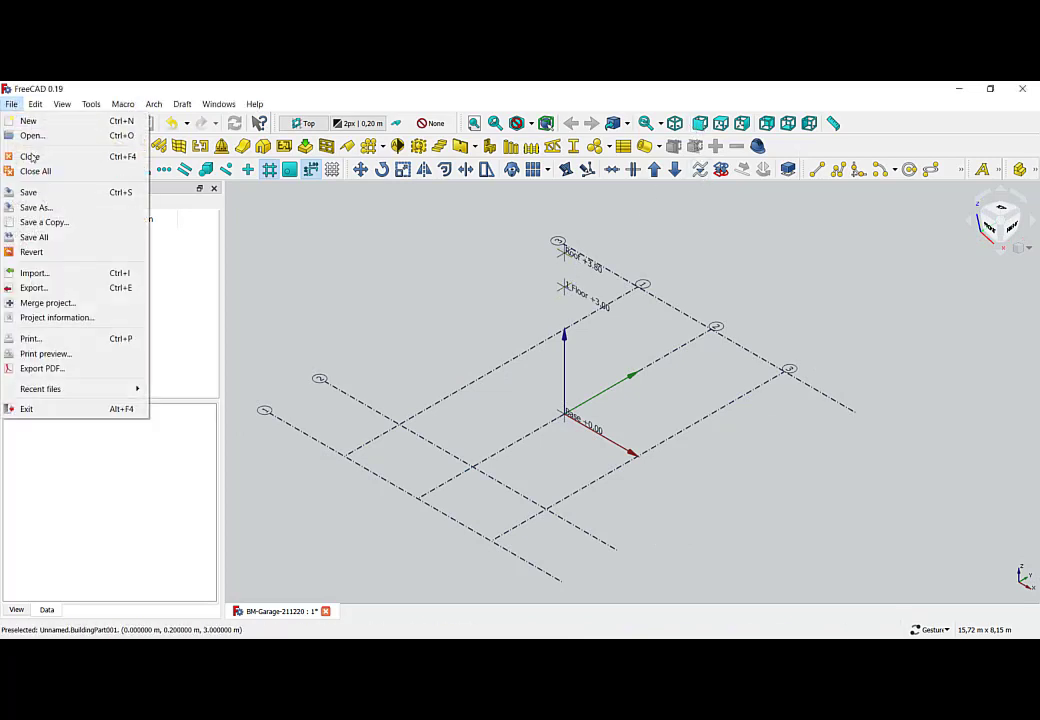
click(30, 192)
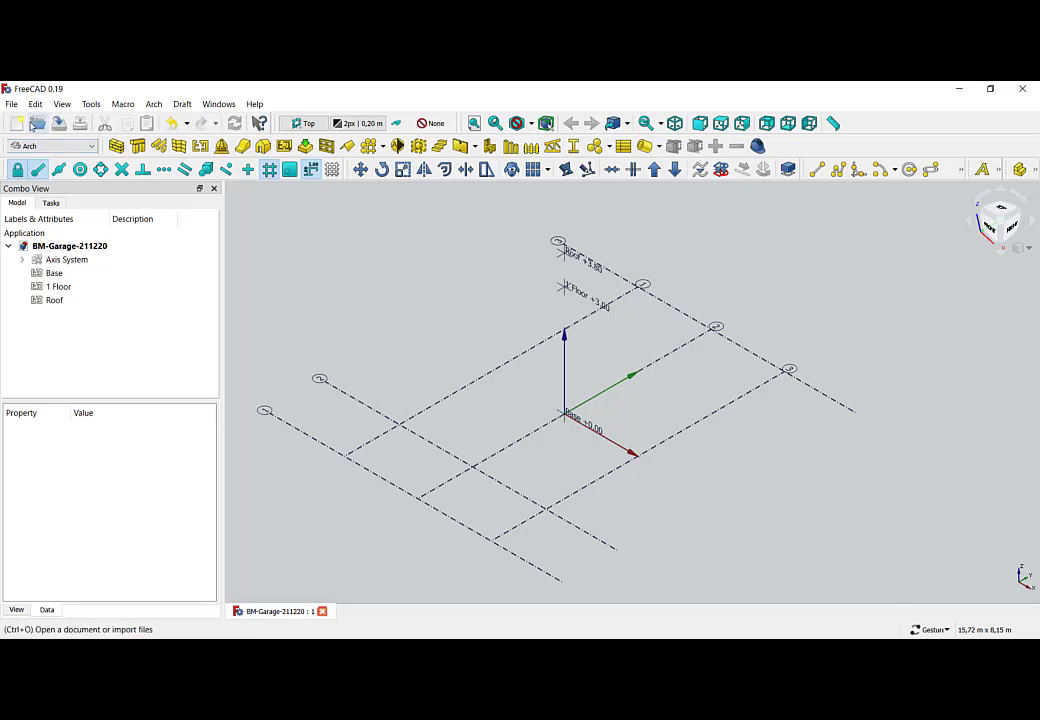